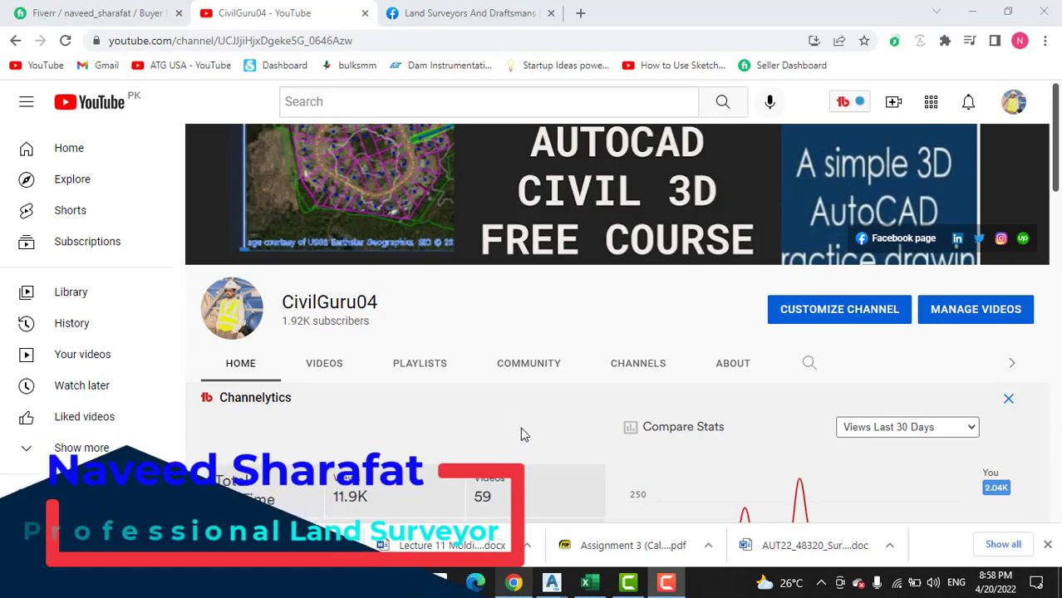
# Review the CivilGuru04 channel's Channelytics stats, then switch to the Land Surveyors And Draftsmans group page.
pyautogui.scroll(-3, 359, 425)
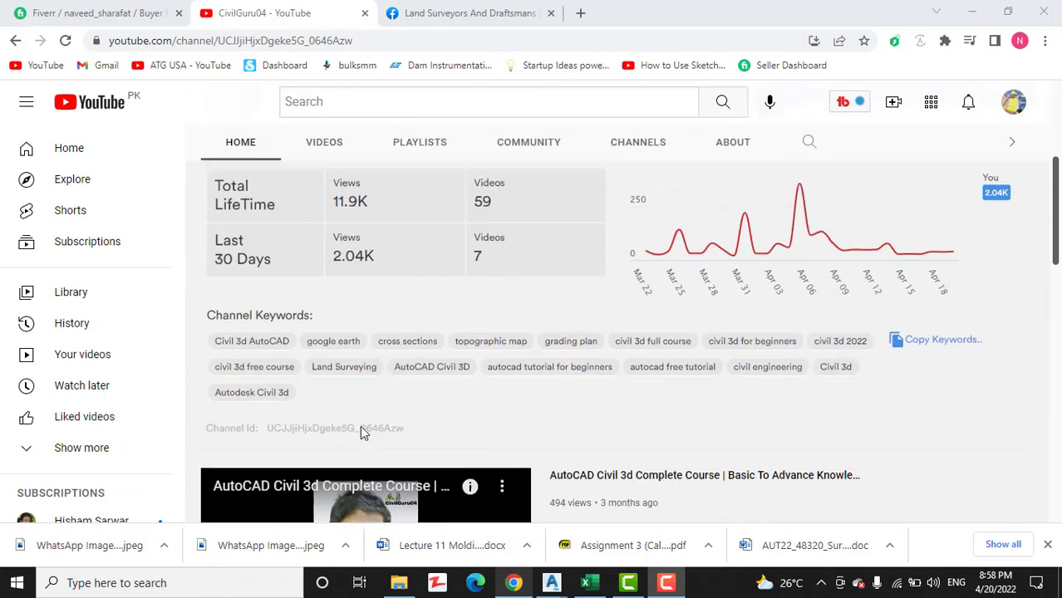
pyautogui.scroll(3, 396, 420)
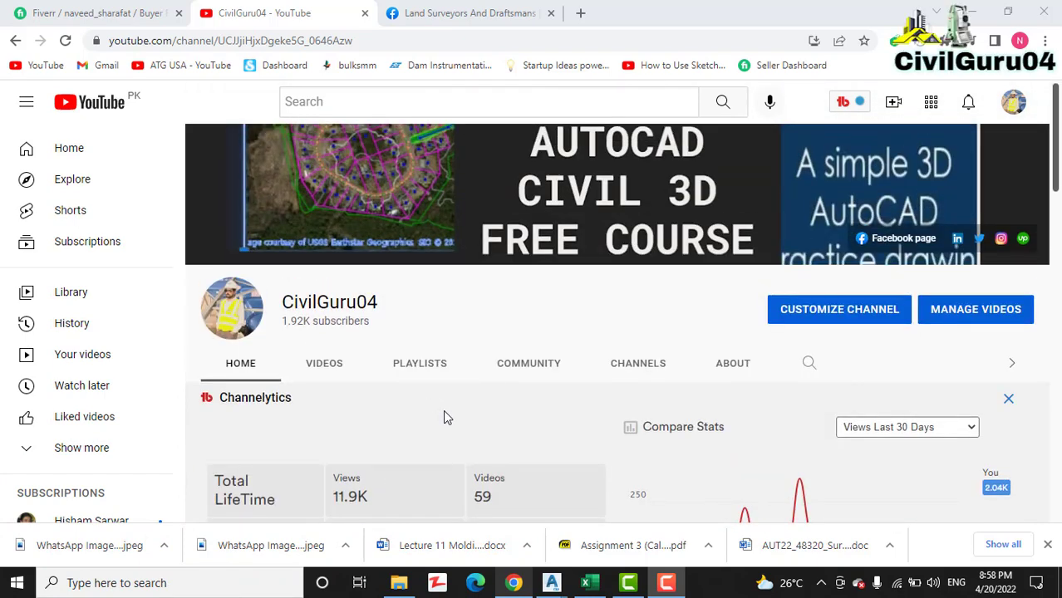
pyautogui.click(436, 10)
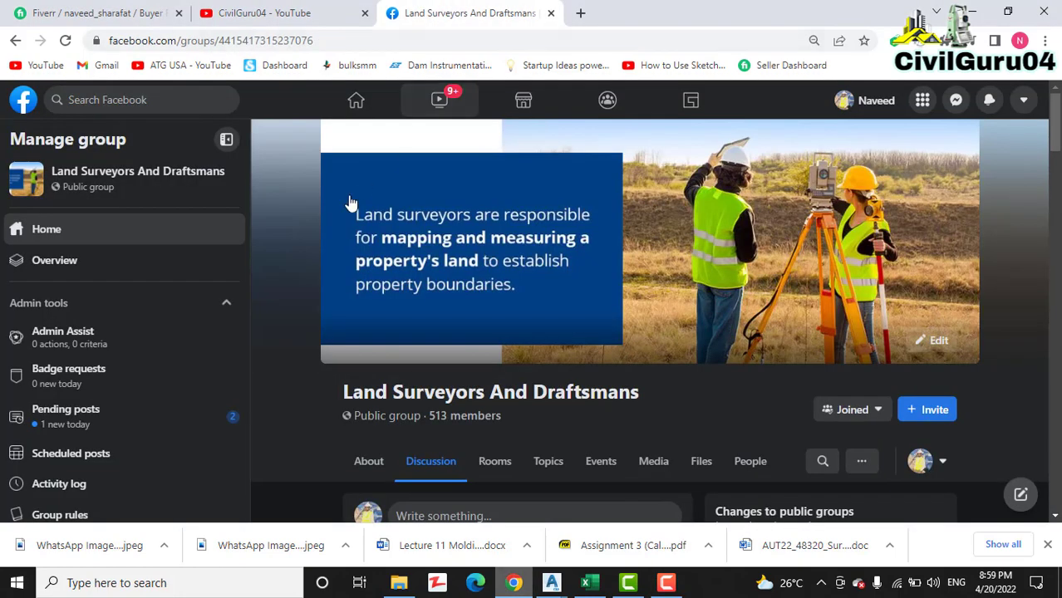
# Scroll through the Land Surveyors And Draftsmans group feed's traverse and levelling posts.
pyautogui.scroll(-3, 308, 374)
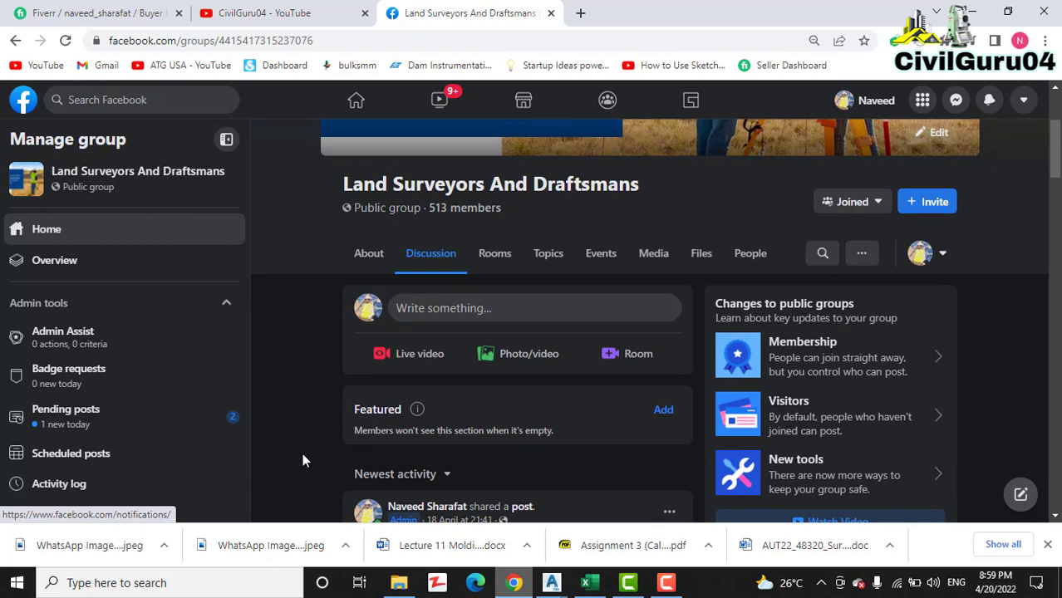
pyautogui.scroll(1, 297, 444)
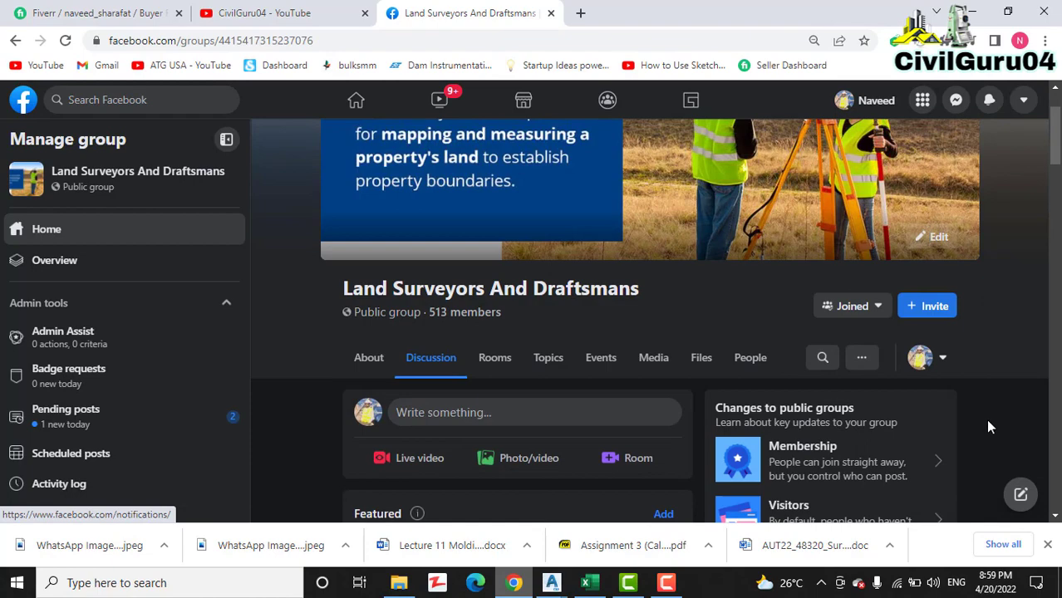
pyautogui.scroll(-5, 987, 422)
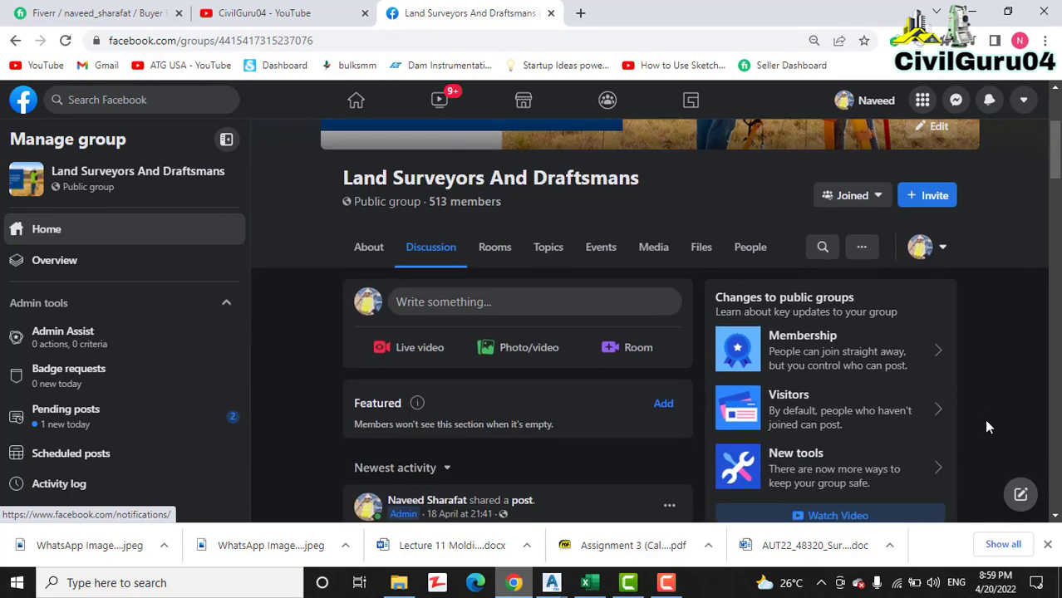
pyautogui.scroll(-2, 985, 420)
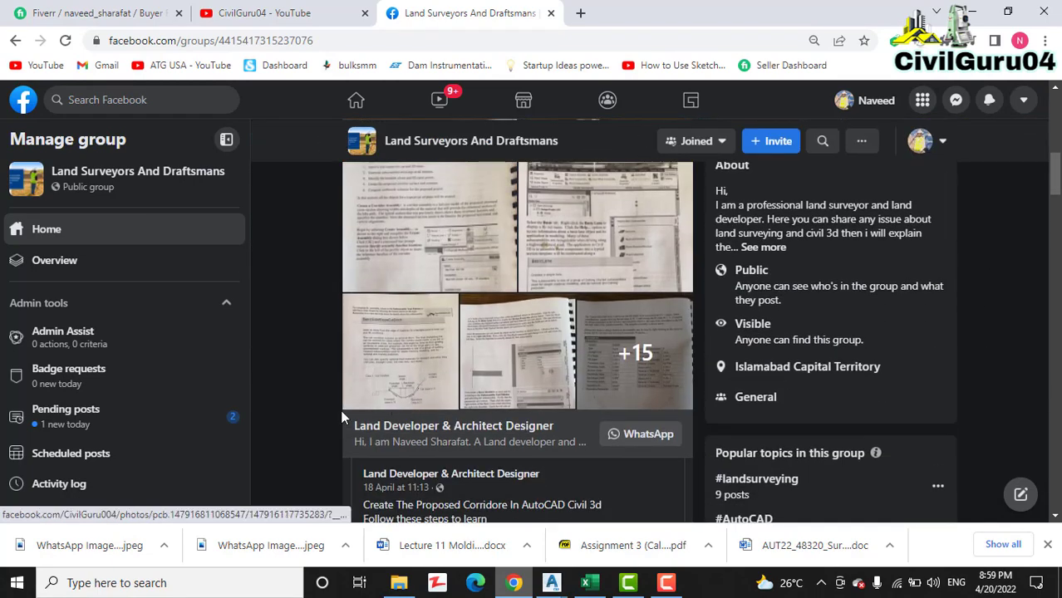
pyautogui.scroll(-2, 327, 420)
pyautogui.scroll(-5, 325, 415)
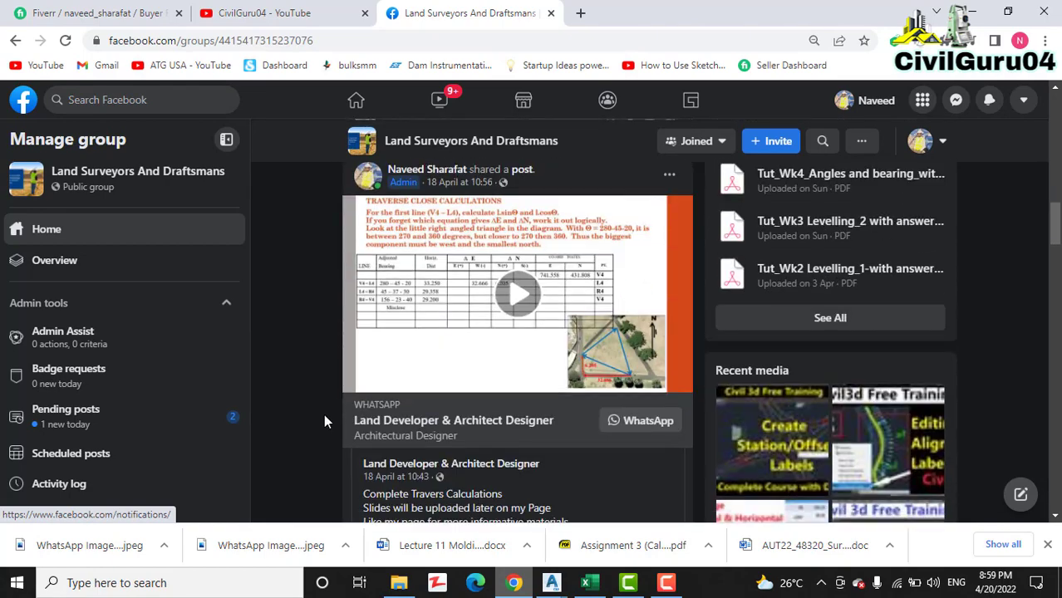
pyautogui.scroll(-3, 302, 433)
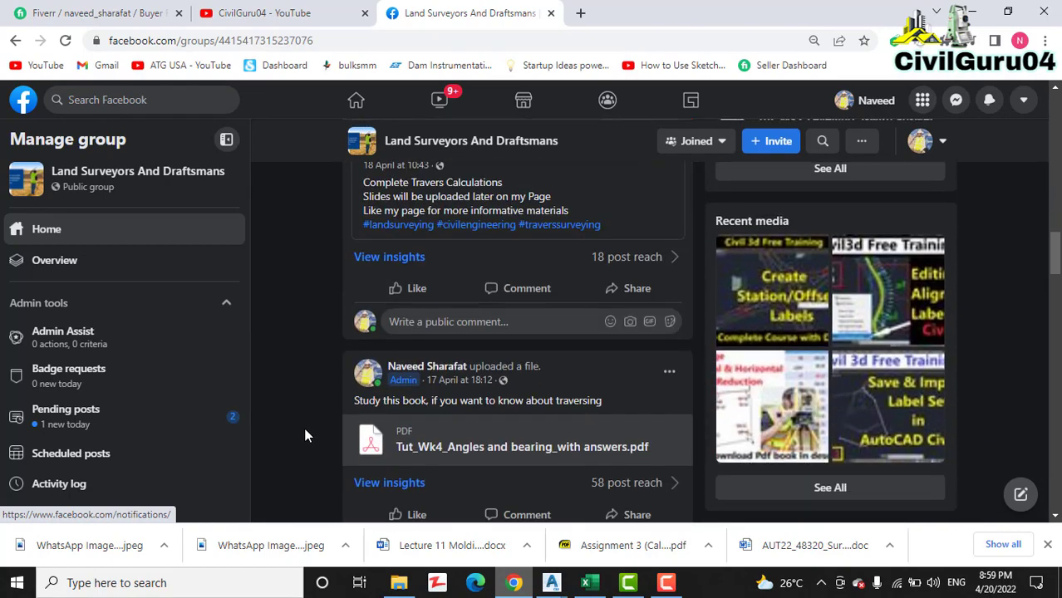
pyautogui.scroll(-1, 305, 432)
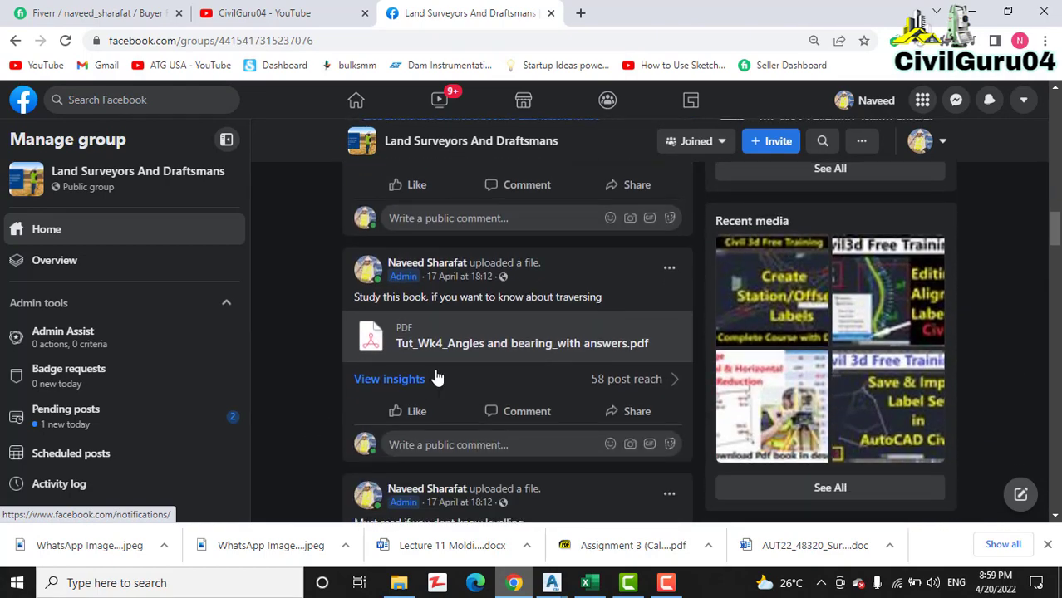
pyautogui.scroll(-1, 437, 340)
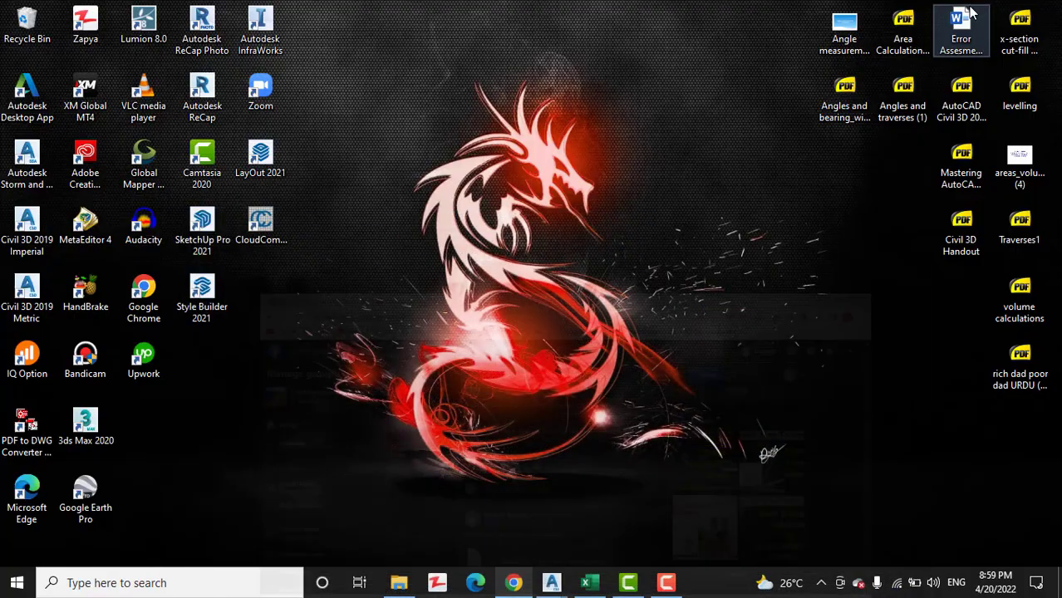
# Bring up the Surveying2022 workbook and browse its sheets through Traverse Checking 2.
pyautogui.click(583, 585)
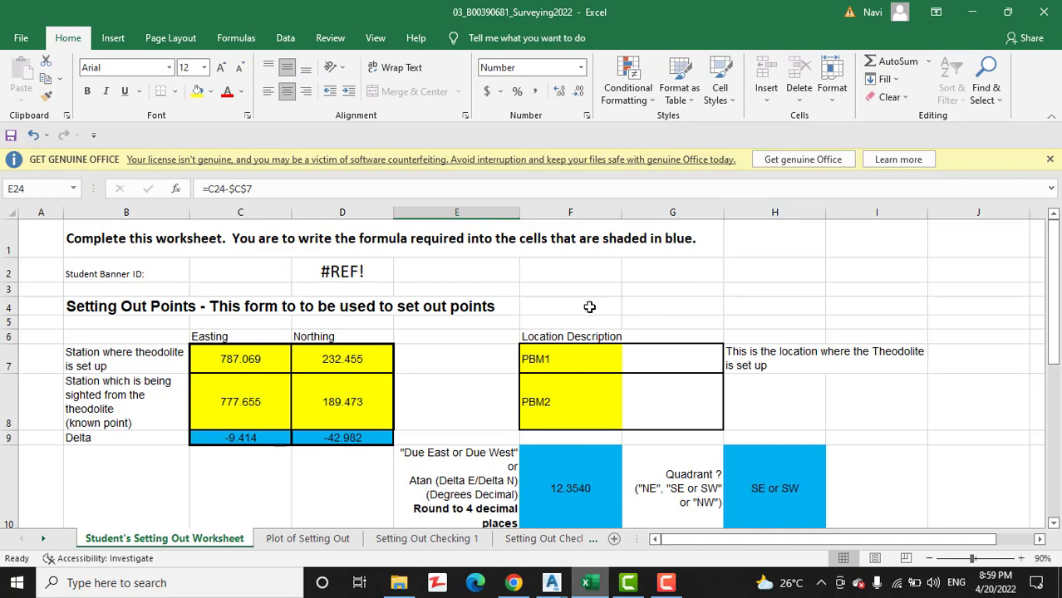
pyautogui.scroll(-2, 398, 433)
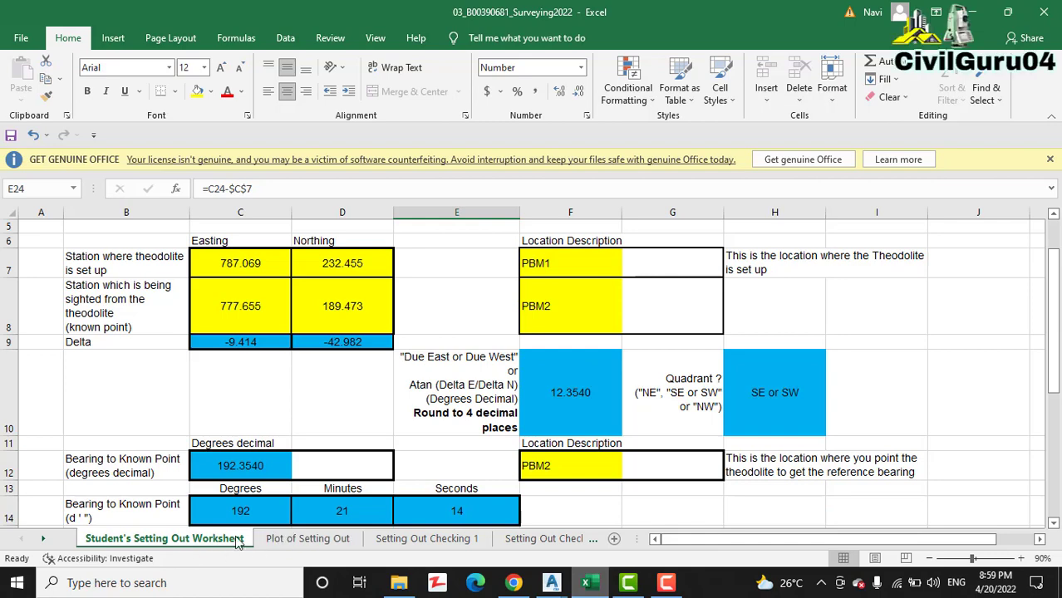
pyautogui.click(594, 541)
pyautogui.click(594, 541)
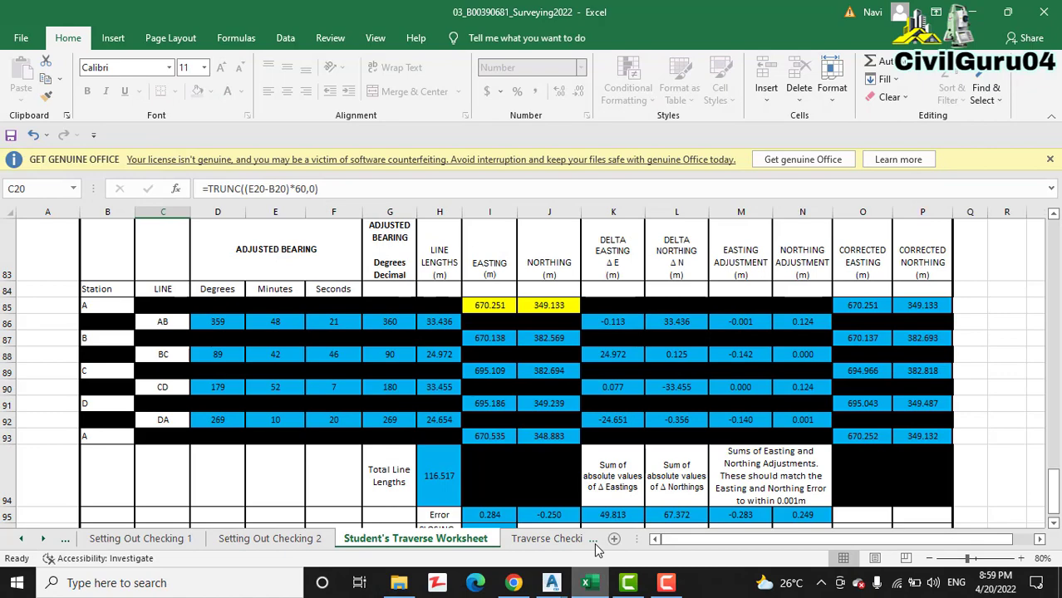
pyautogui.click(594, 541)
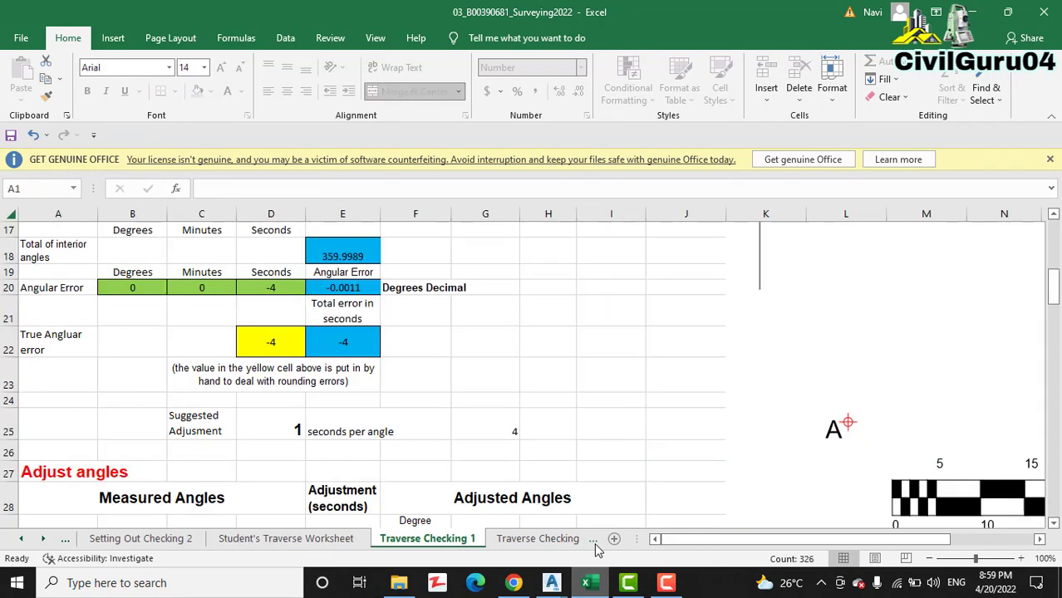
pyautogui.click(594, 541)
# Return to the Student's Setting Out Worksheet and review its computed bearings, deltas and distances.
pyautogui.click(66, 542)
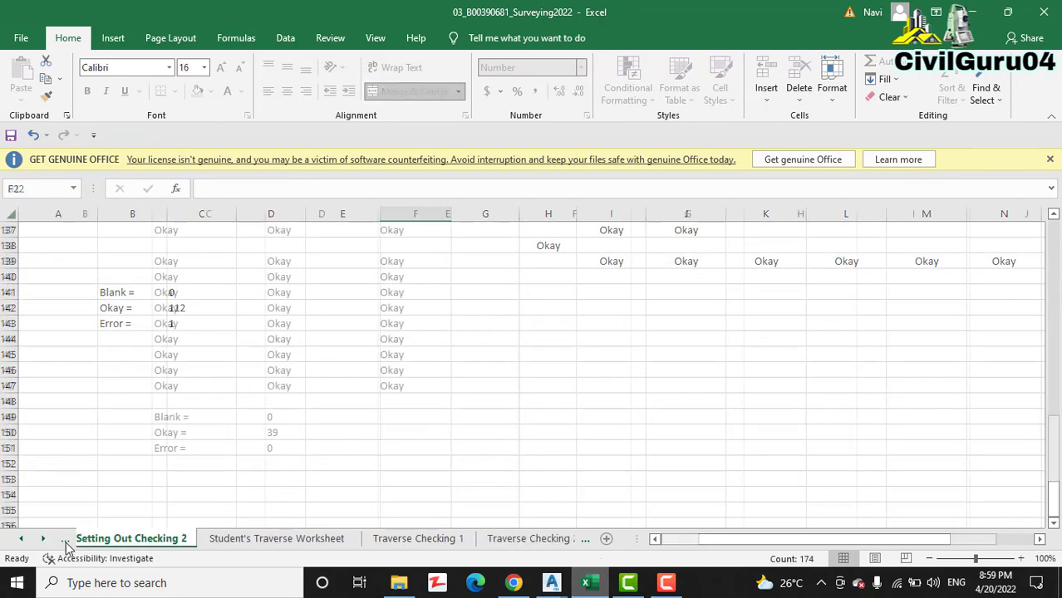
pyautogui.click(67, 541)
pyautogui.click(66, 542)
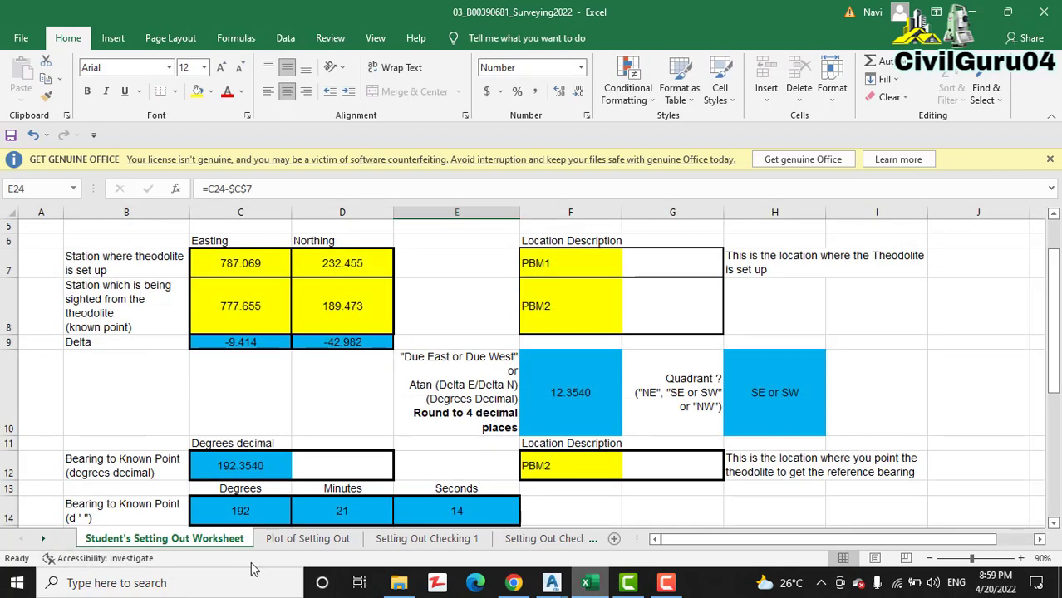
pyautogui.scroll(2, 245, 459)
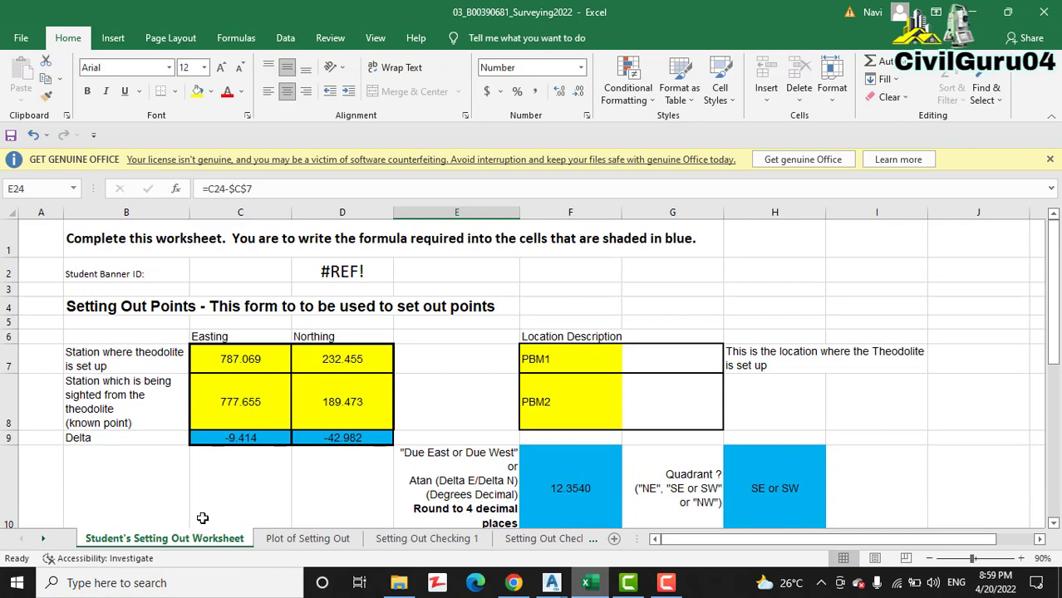
pyautogui.scroll(-4, 292, 408)
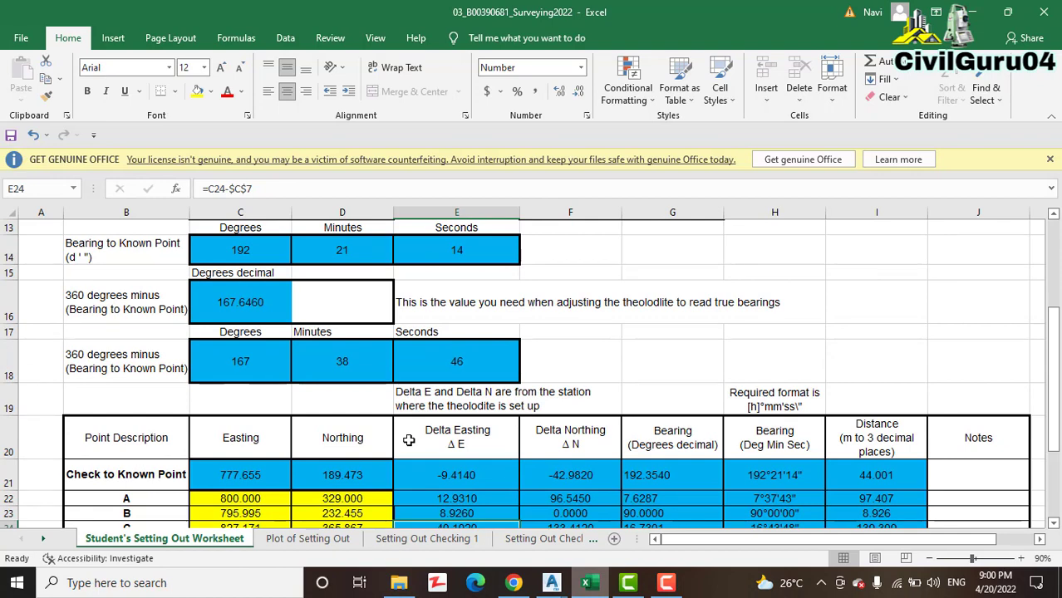
pyautogui.scroll(1, 435, 393)
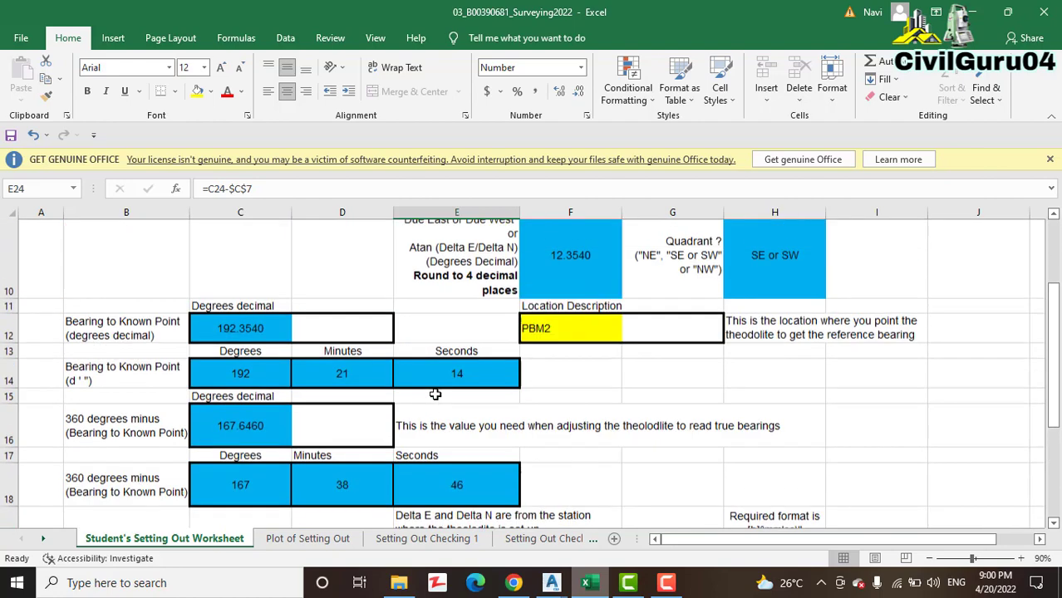
pyautogui.scroll(2, 435, 394)
pyautogui.scroll(-2, 434, 399)
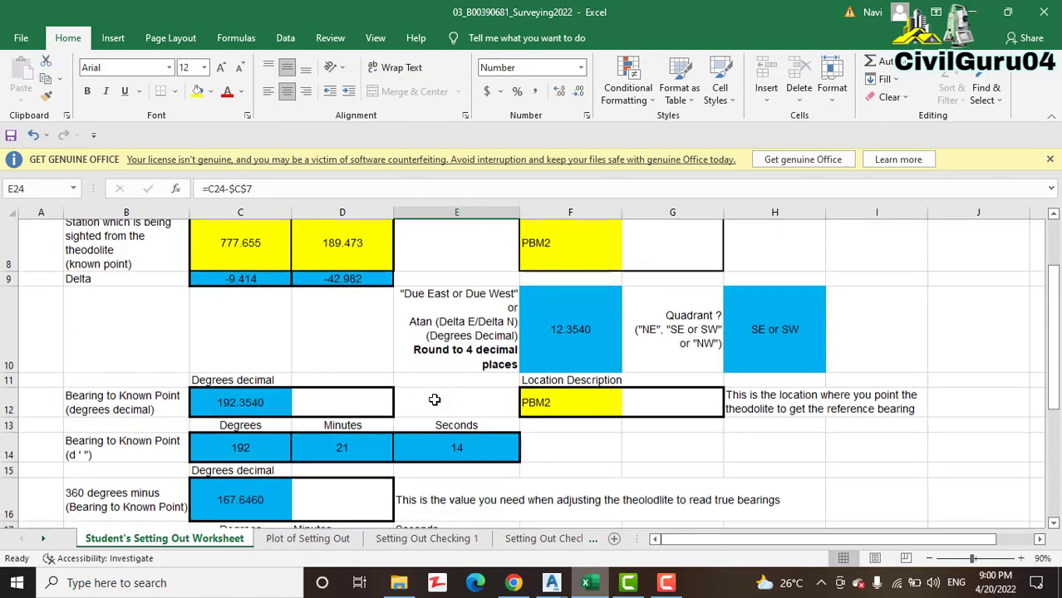
# View the Plot of Setting Out chart and Setting Out Checking 1 results, ending on Setting Out Checking 2.
pyautogui.click(330, 539)
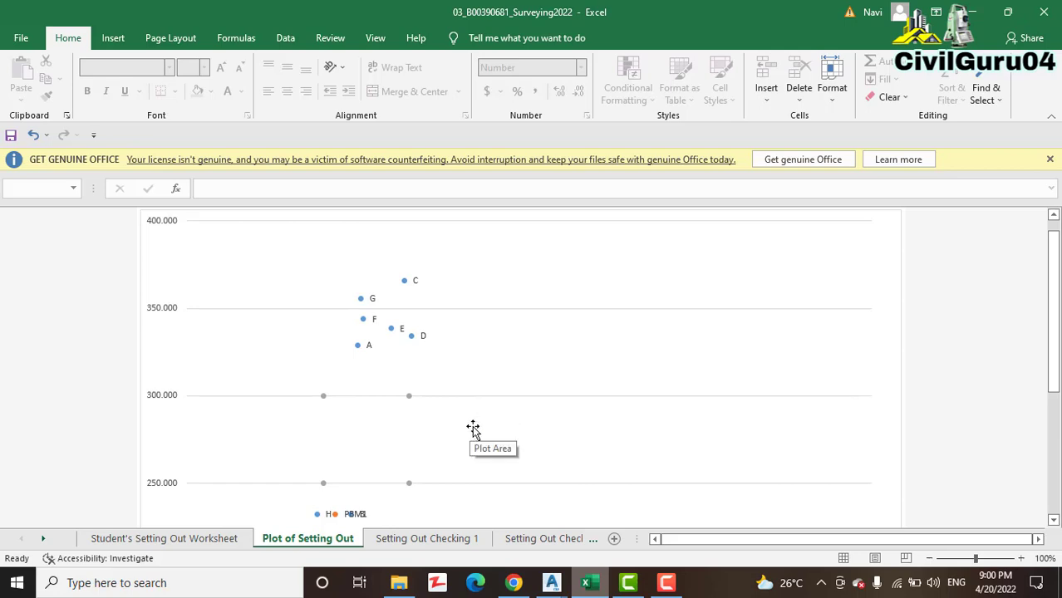
pyautogui.click(443, 540)
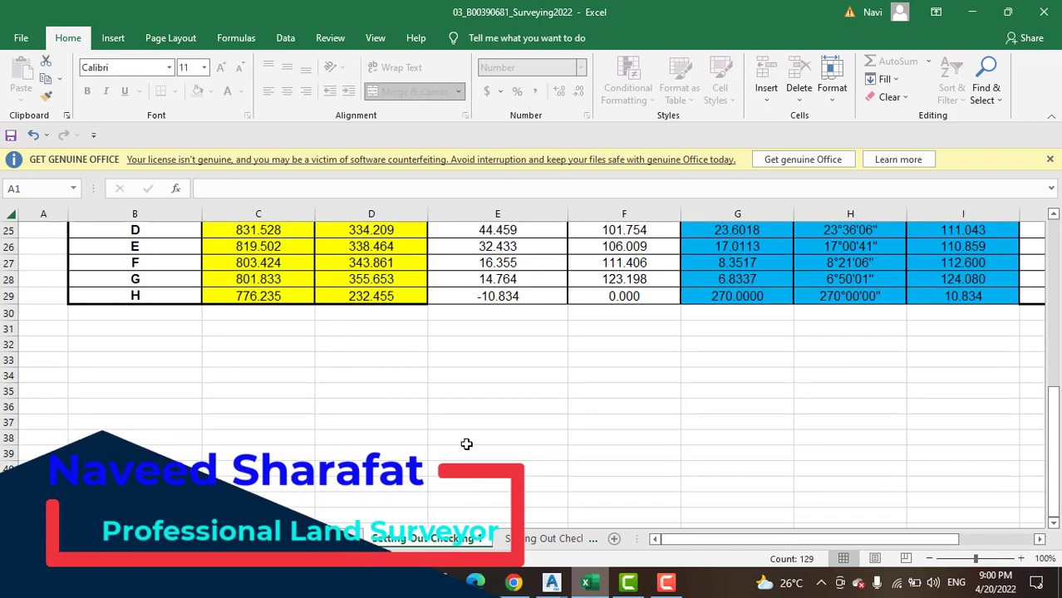
pyautogui.scroll(7, 479, 441)
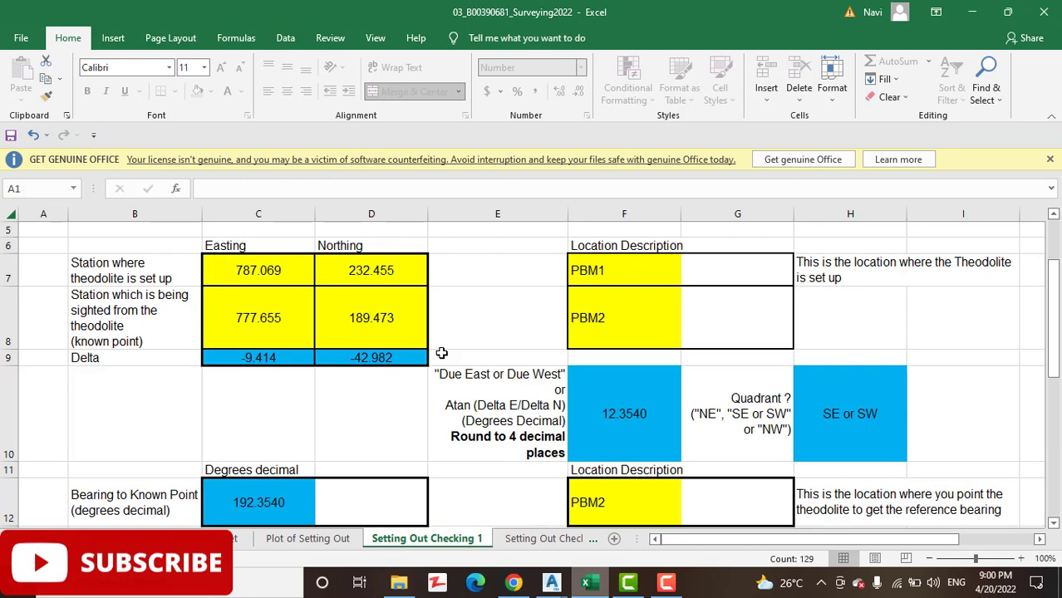
pyautogui.scroll(-2, 486, 461)
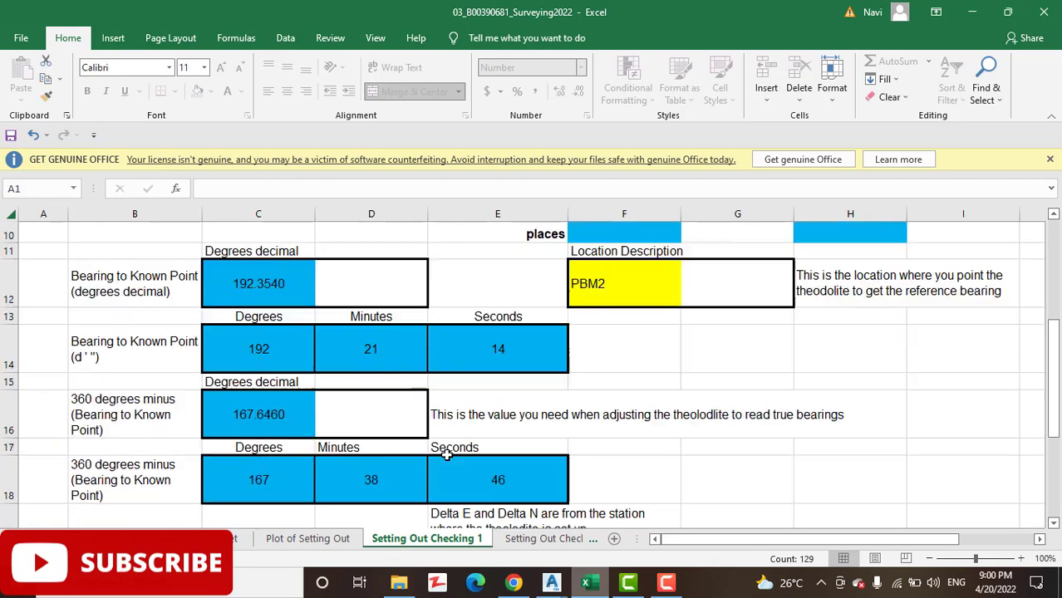
pyautogui.scroll(-5, 548, 430)
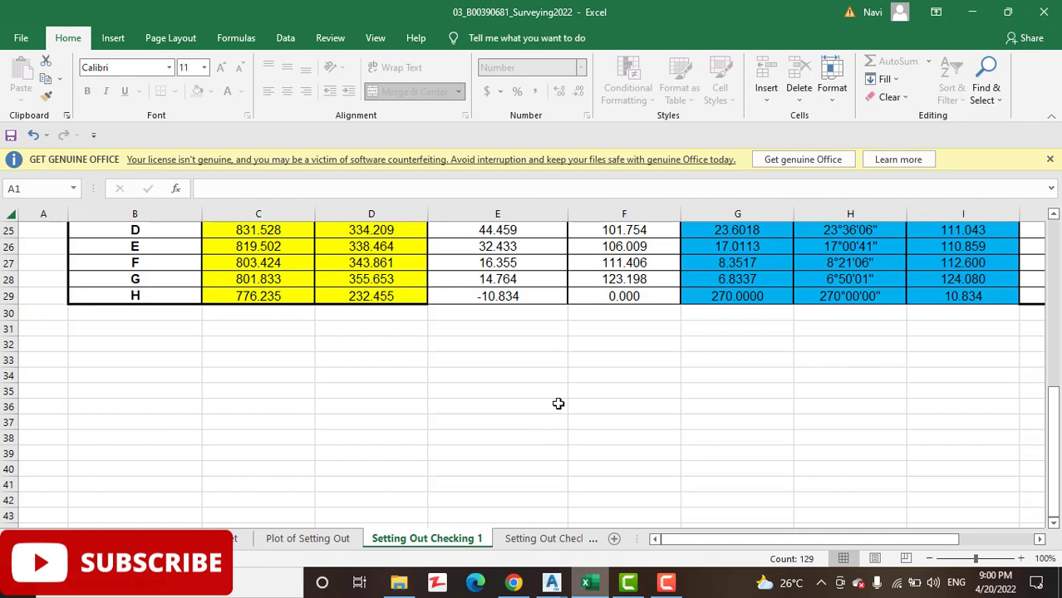
pyautogui.click(545, 539)
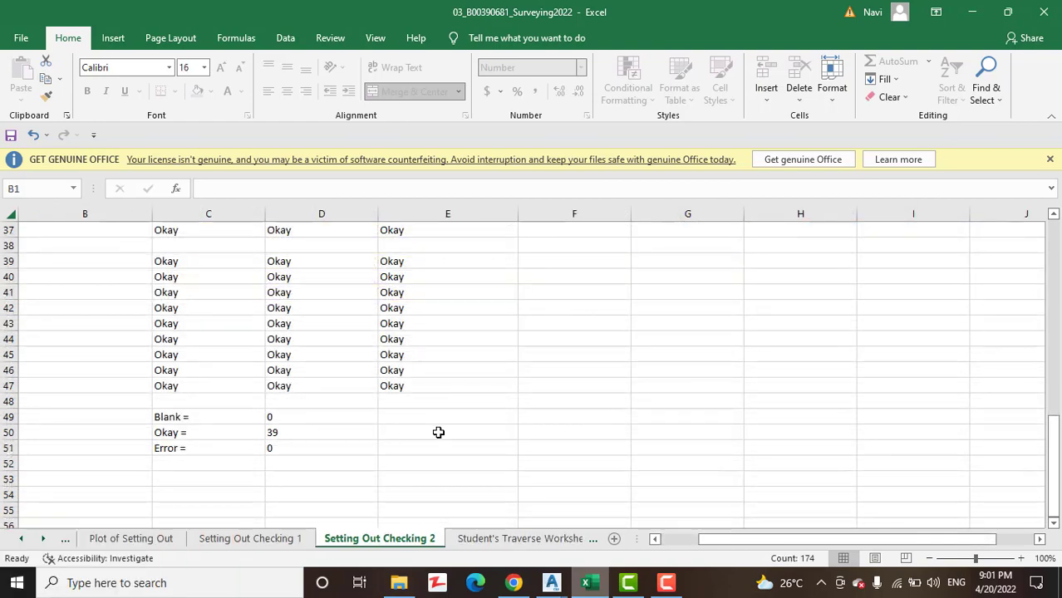
# Confirm Setting Out Checking 2 totals 39 Okay, 0 Blank, 0 Error, then go to the Student's Traverse Worksheet.
pyautogui.scroll(12, 438, 432)
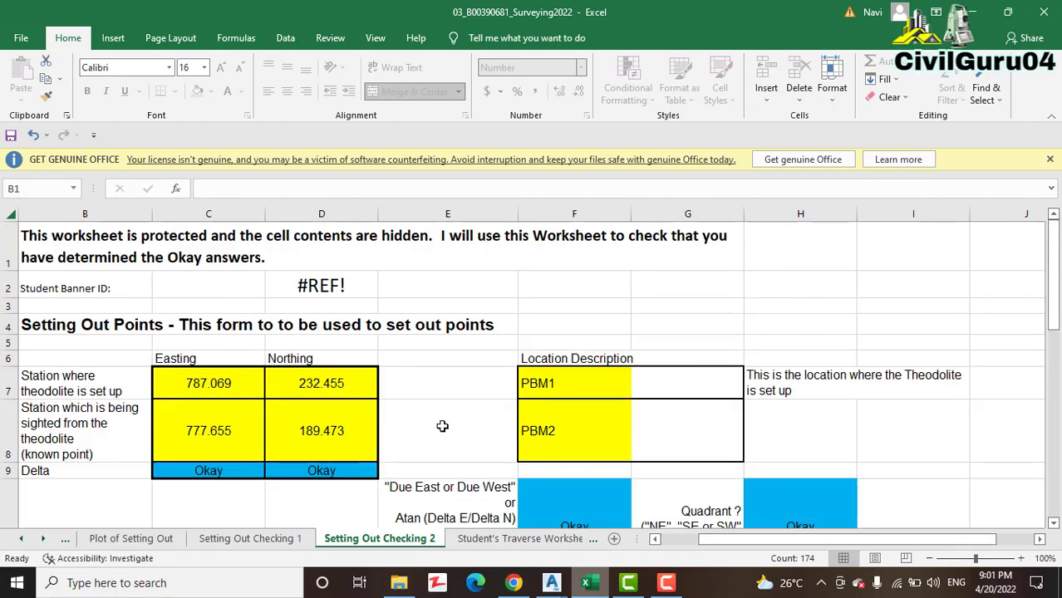
pyautogui.scroll(-3, 442, 426)
pyautogui.scroll(2, 427, 434)
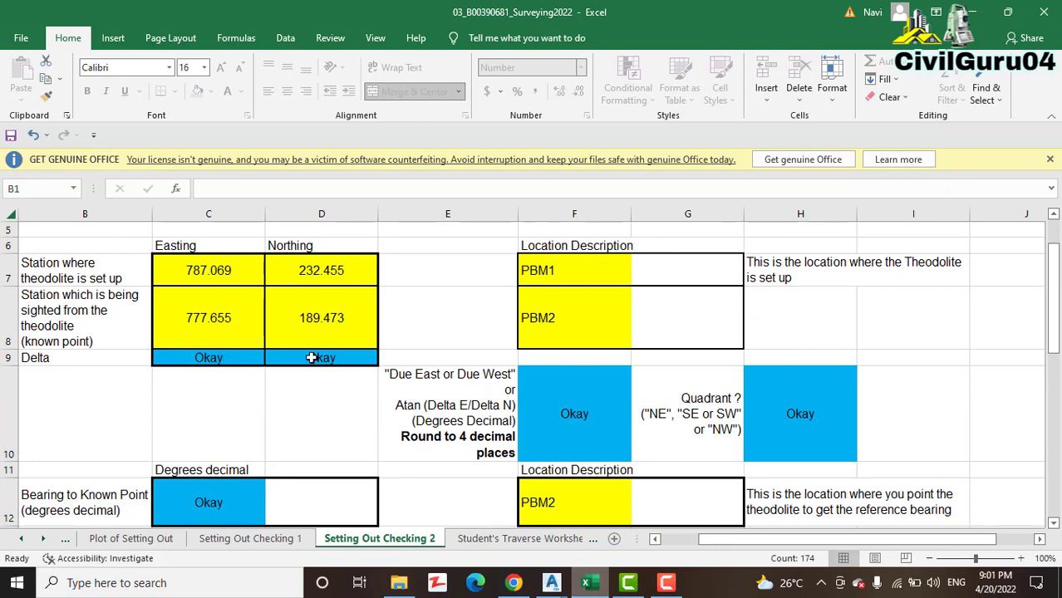
pyautogui.scroll(-4, 459, 407)
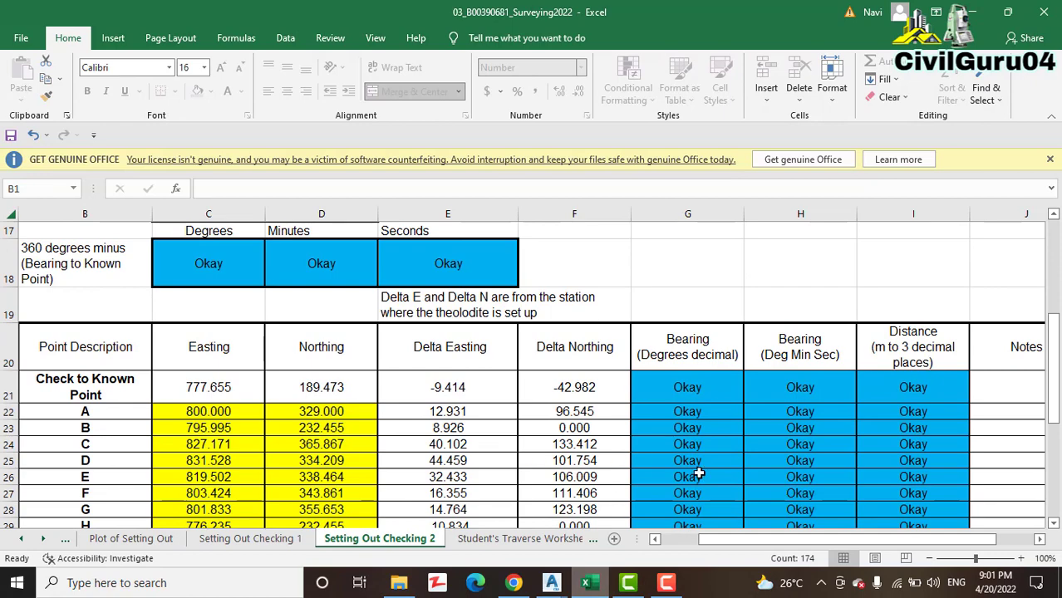
pyautogui.scroll(-4, 699, 473)
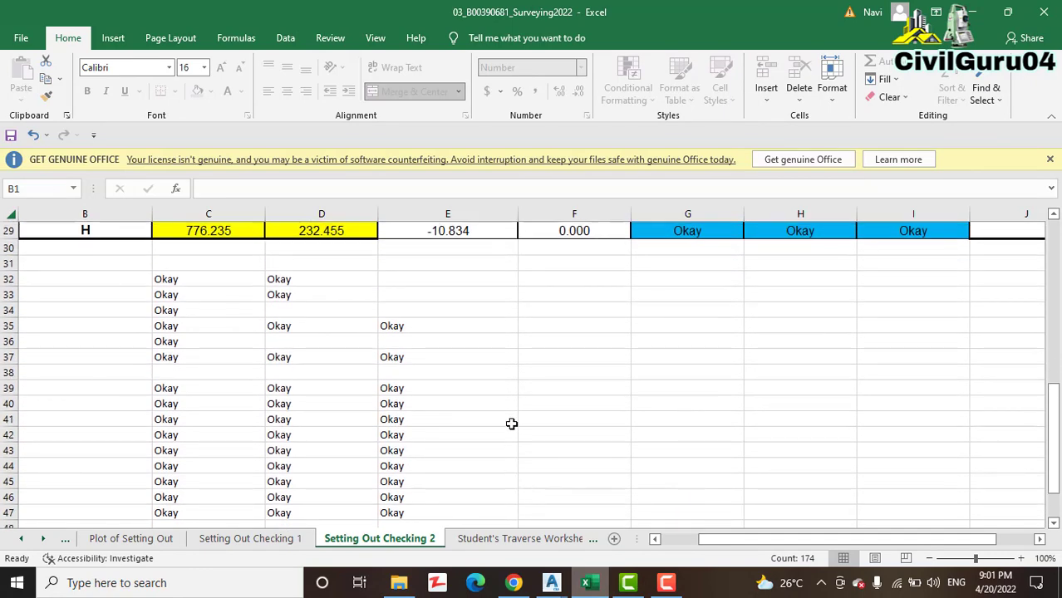
pyautogui.scroll(-3, 511, 419)
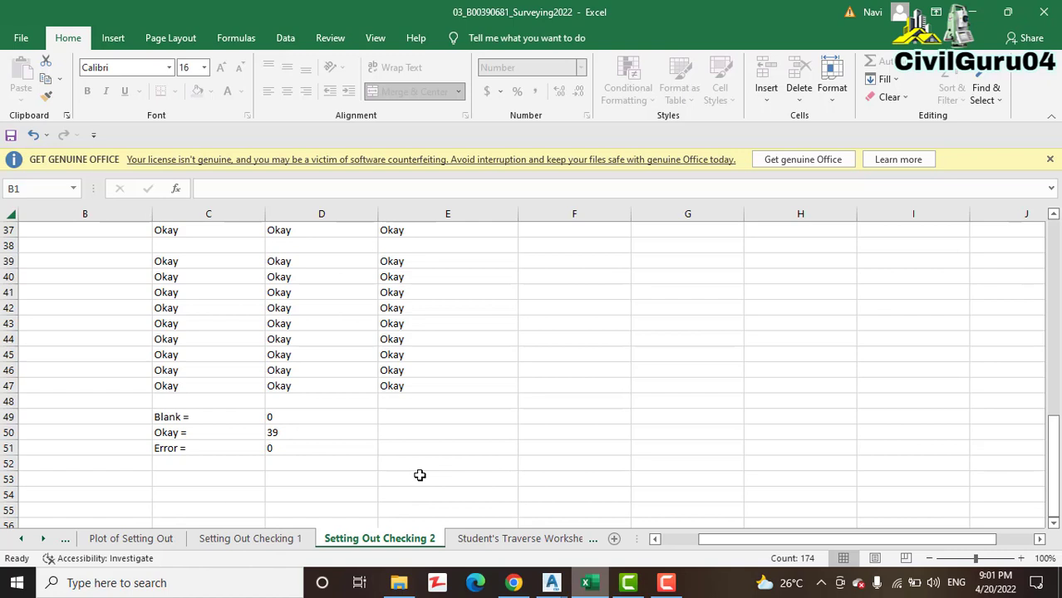
pyautogui.click(496, 541)
pyautogui.scroll(20, 449, 450)
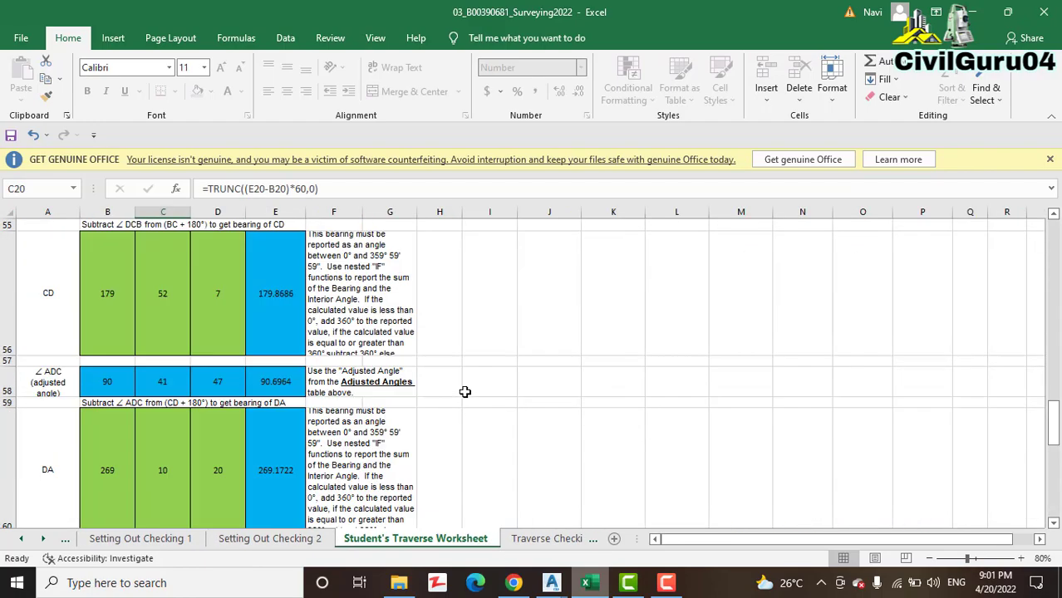
pyautogui.scroll(5, 452, 442)
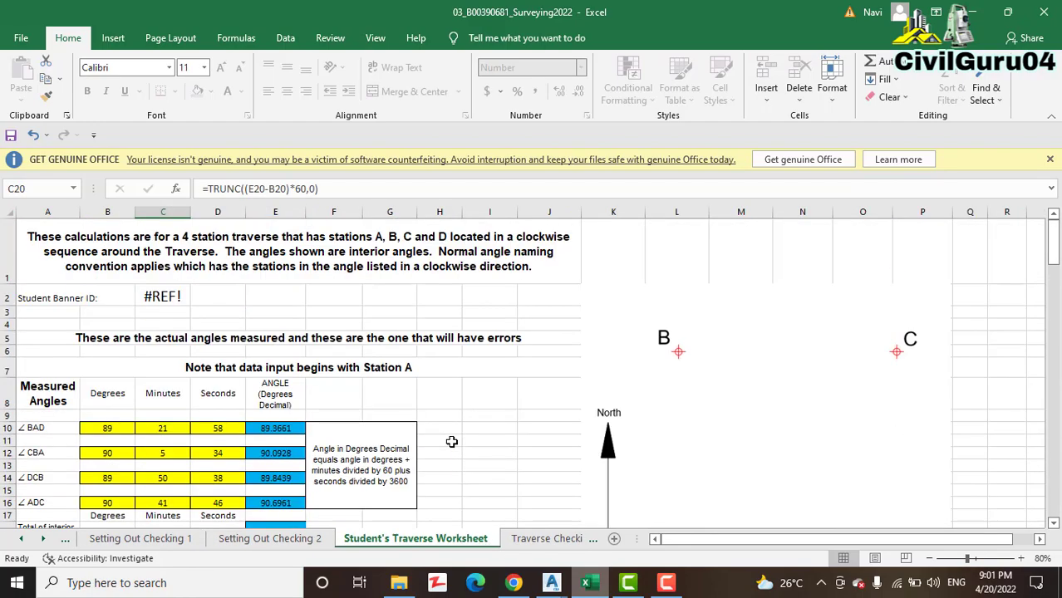
pyautogui.scroll(-3, 442, 453)
pyautogui.scroll(1, 473, 432)
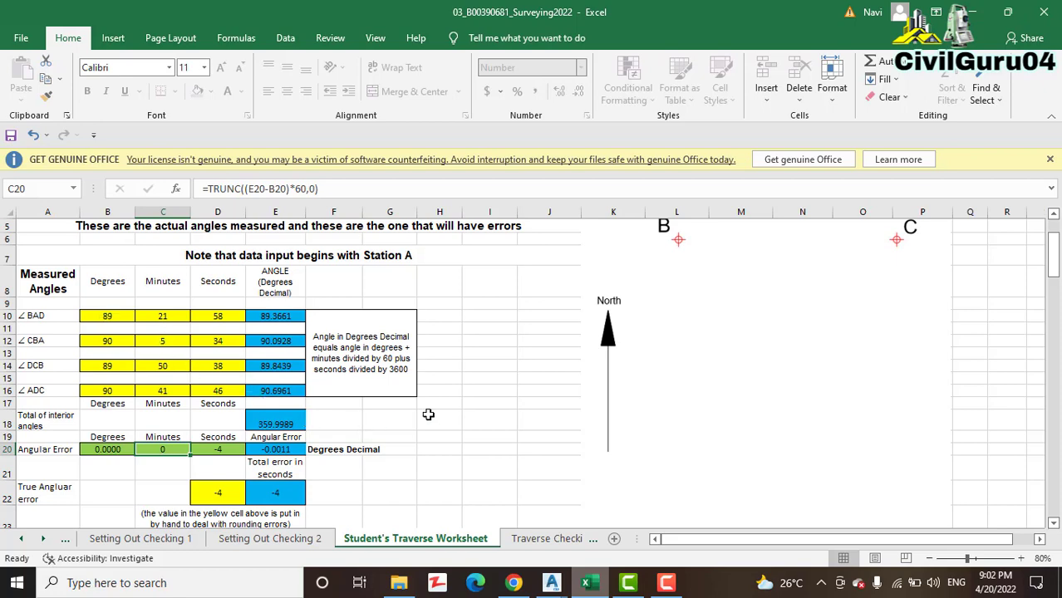
pyautogui.scroll(-2, 432, 414)
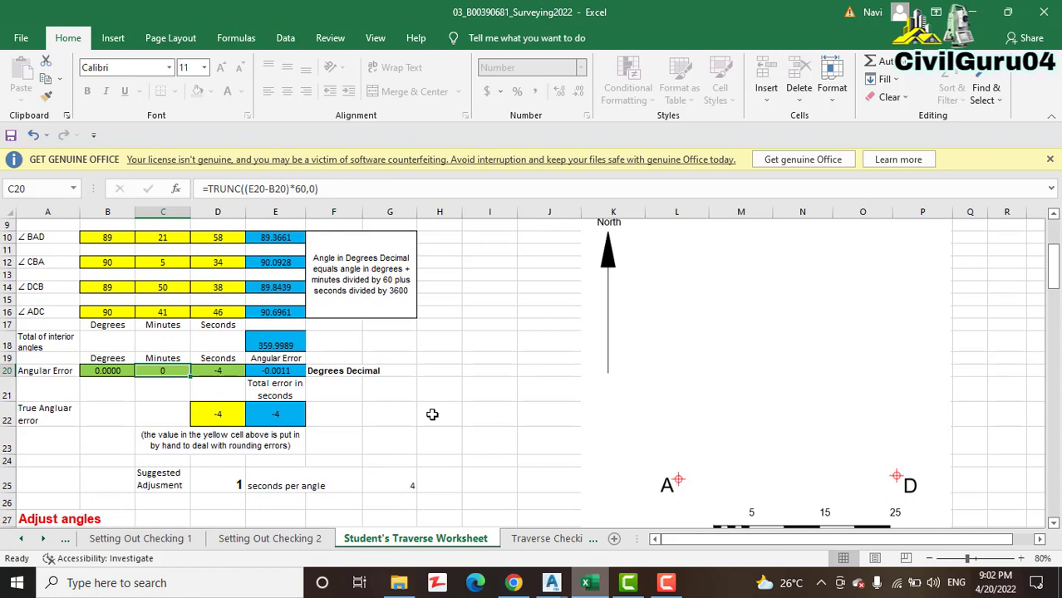
pyautogui.scroll(-5, 432, 414)
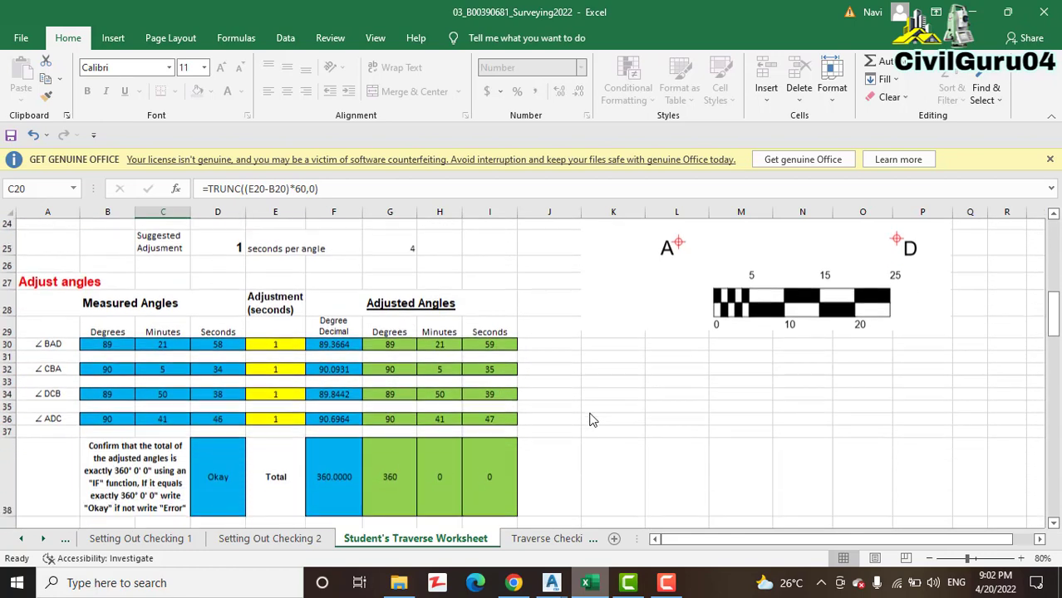
pyautogui.scroll(-1, 590, 420)
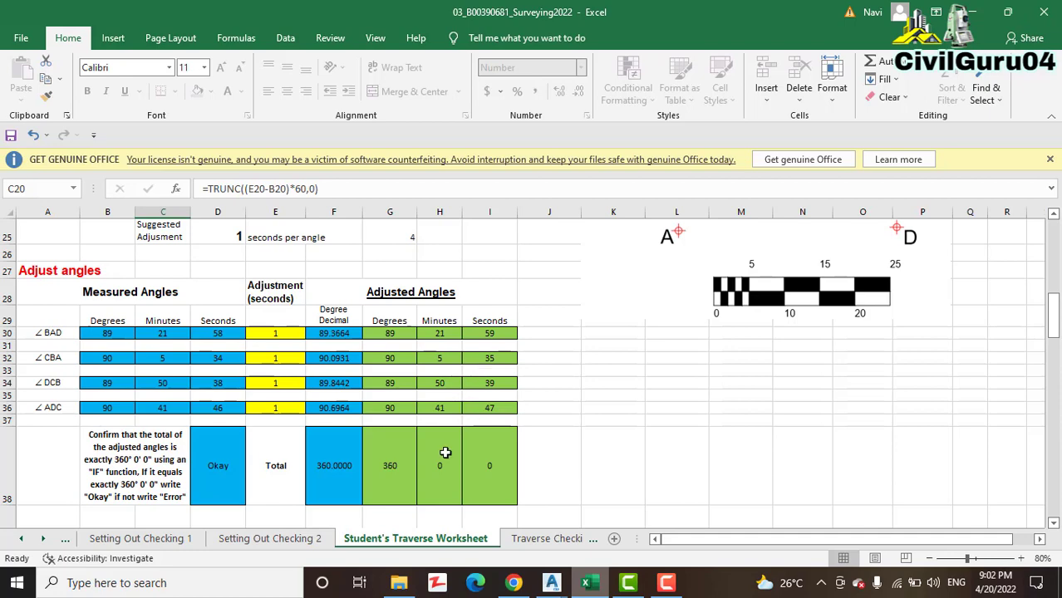
pyautogui.scroll(-2, 379, 443)
pyautogui.scroll(2, 378, 415)
pyautogui.scroll(-1, 380, 349)
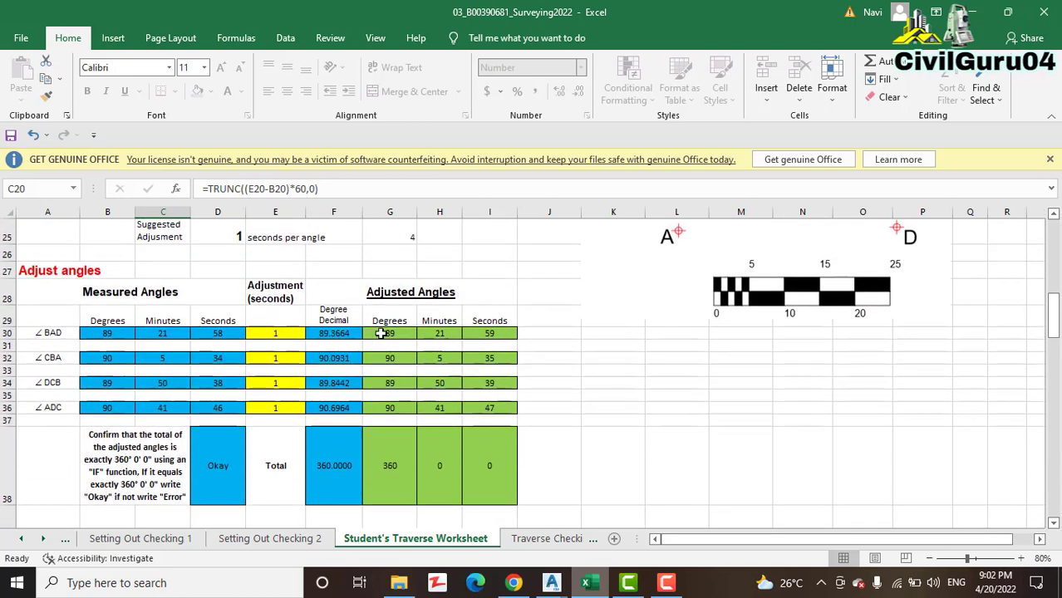
pyautogui.click(380, 334)
pyautogui.doubleClick(381, 333)
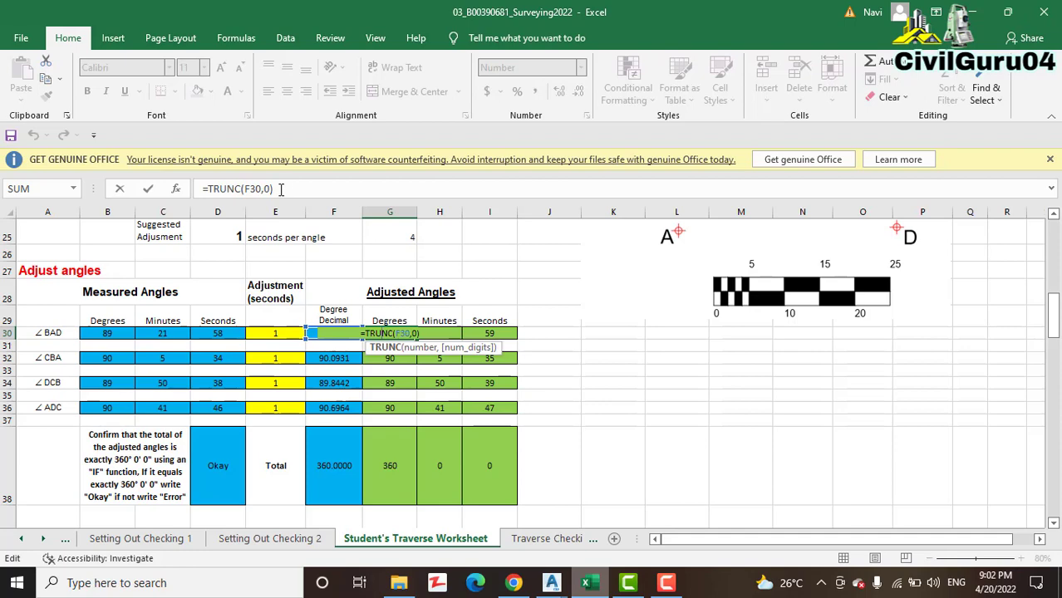
pyautogui.hotkey('ctrl', 'Return')
pyautogui.scroll(-3, 384, 425)
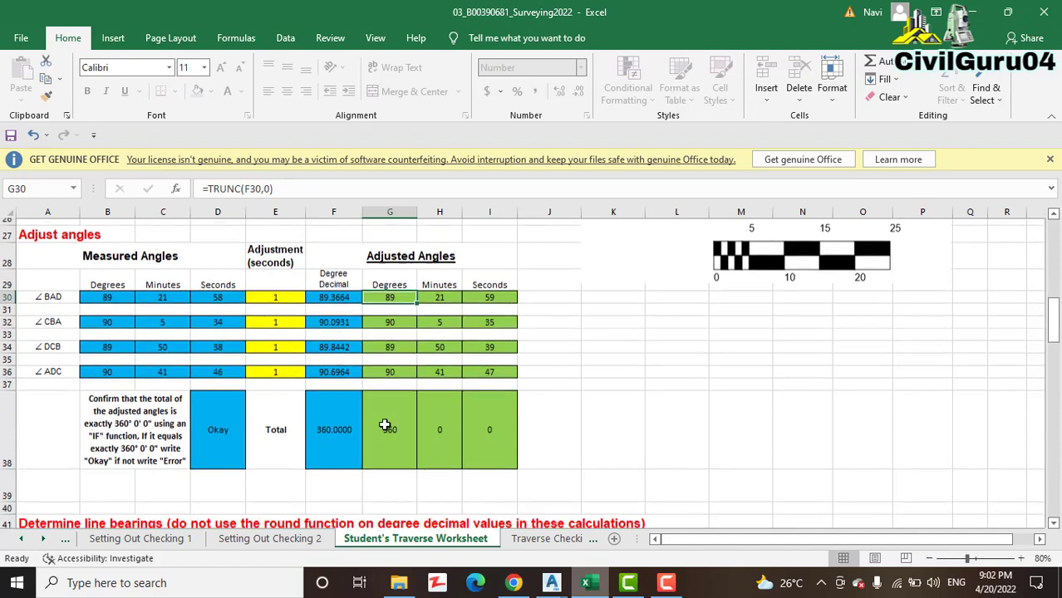
pyautogui.scroll(-5, 385, 425)
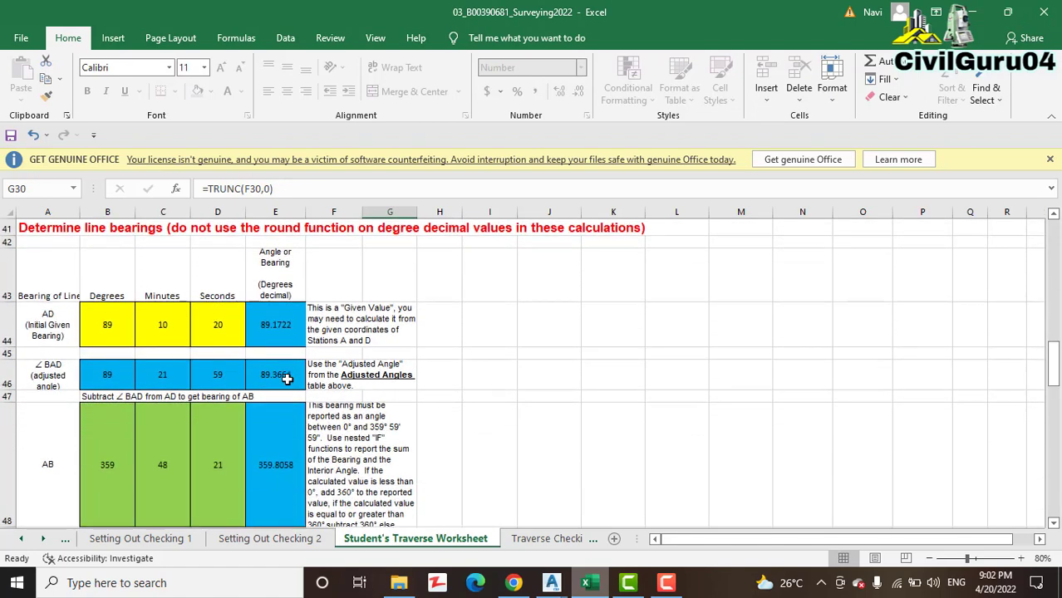
pyautogui.click(284, 325)
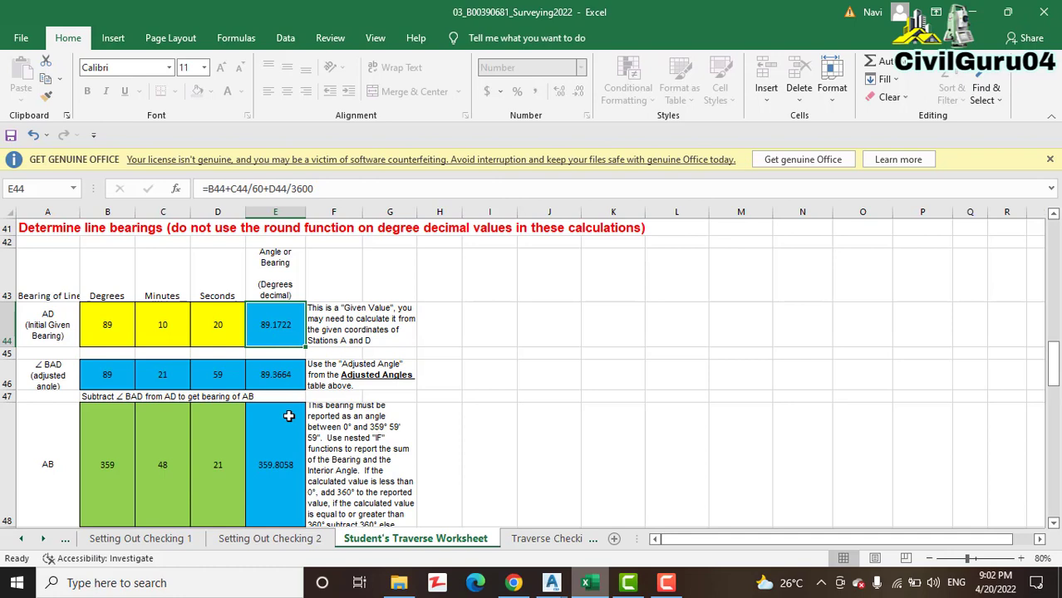
pyautogui.scroll(-7, 288, 416)
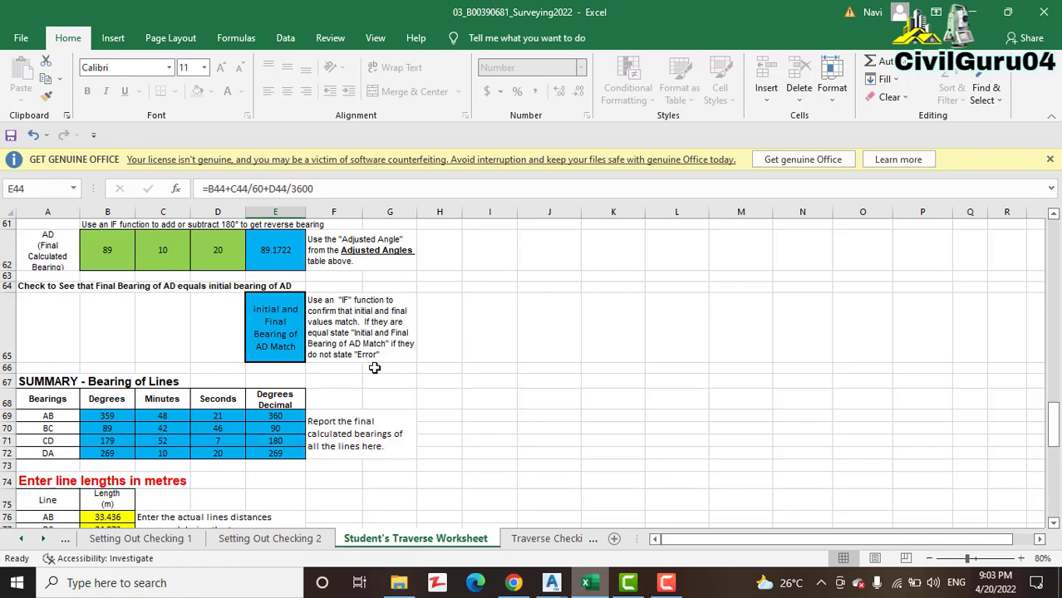
pyautogui.scroll(2, 399, 407)
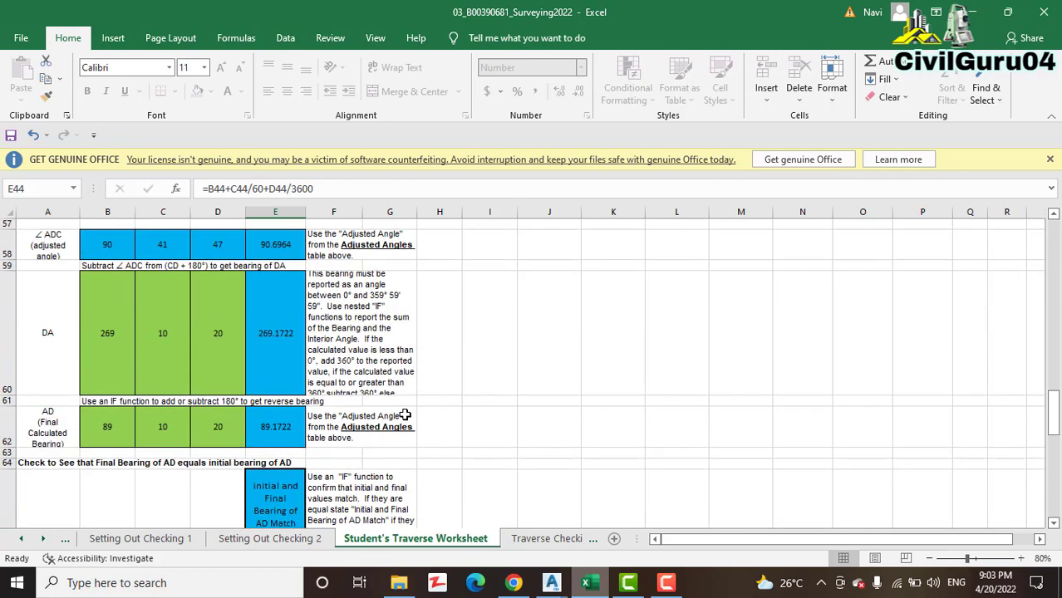
pyautogui.scroll(-2, 405, 415)
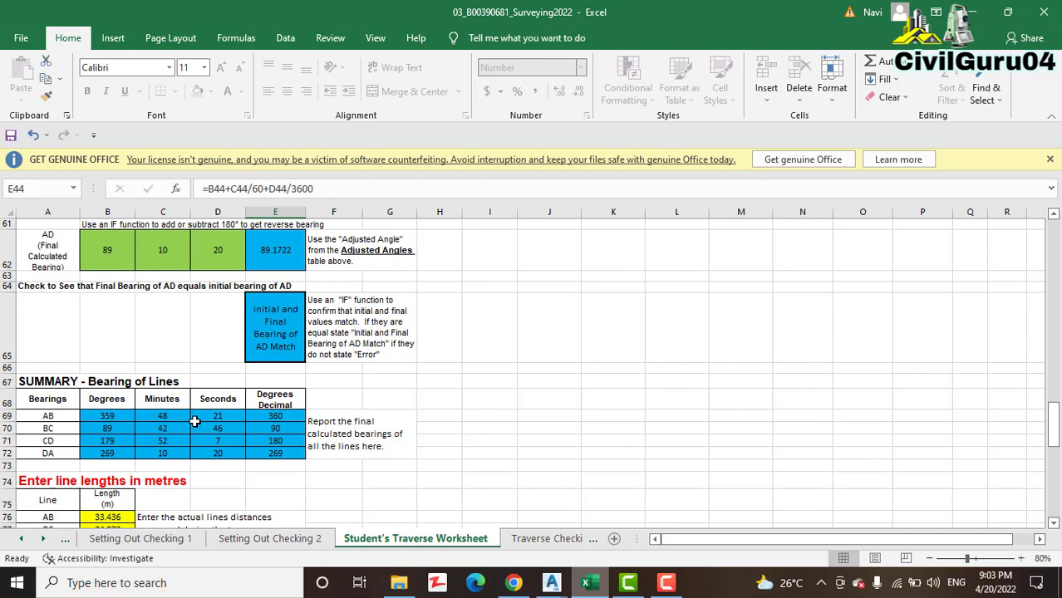
pyautogui.scroll(-2, 249, 415)
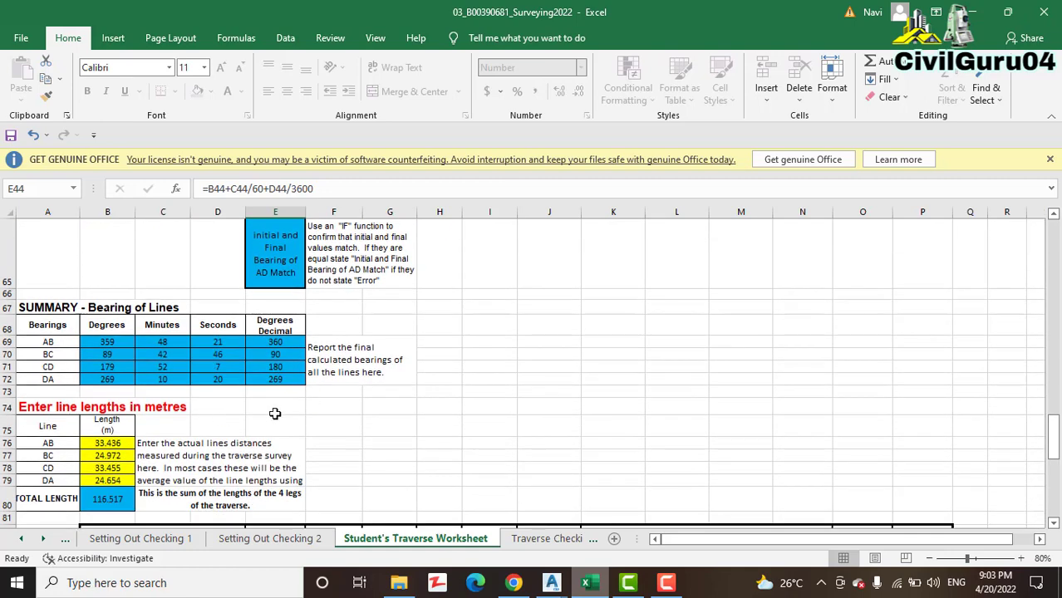
pyautogui.scroll(-3, 270, 409)
pyautogui.scroll(3, 249, 407)
pyautogui.scroll(-2, 282, 412)
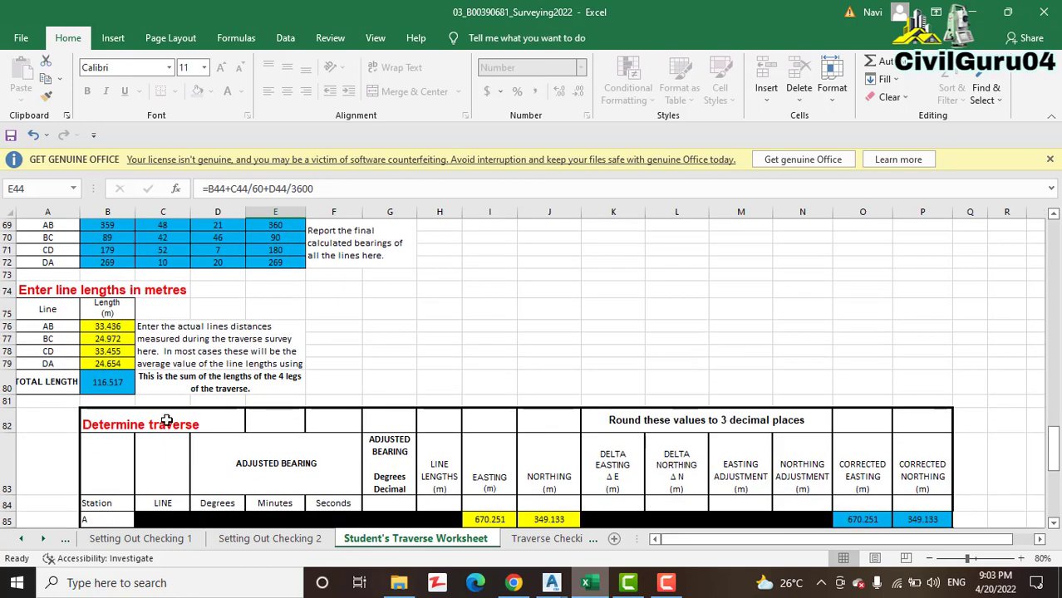
pyautogui.scroll(-1, 316, 394)
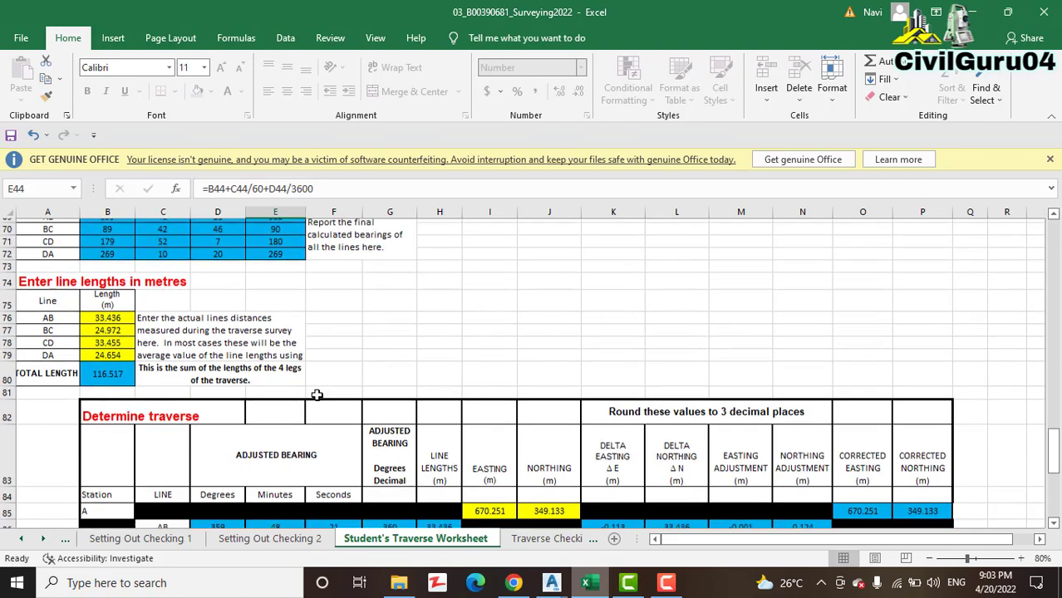
pyautogui.scroll(-3, 317, 395)
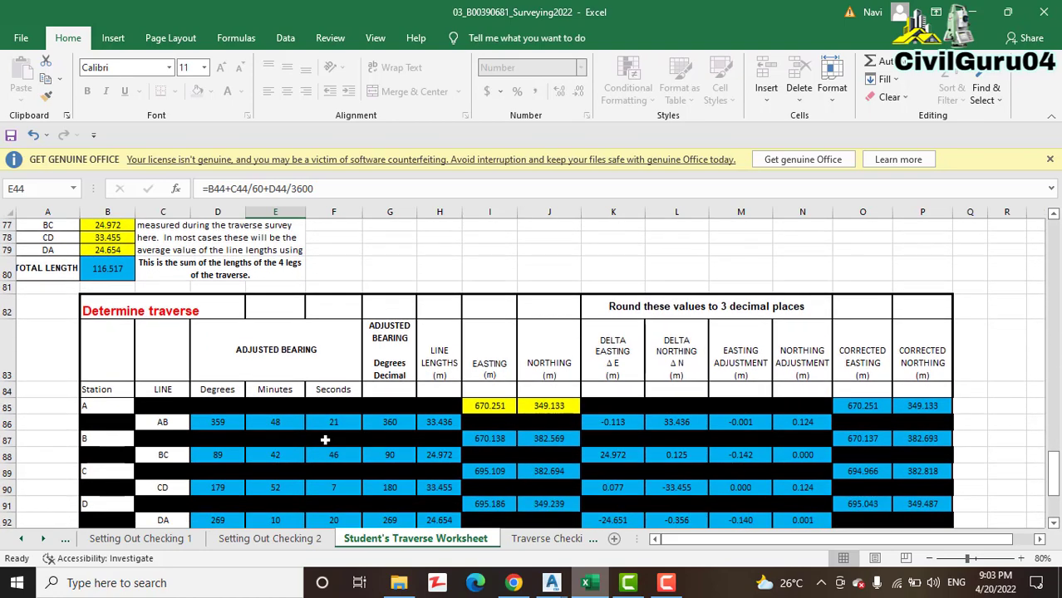
pyautogui.scroll(-3, 324, 440)
pyautogui.scroll(2, 325, 449)
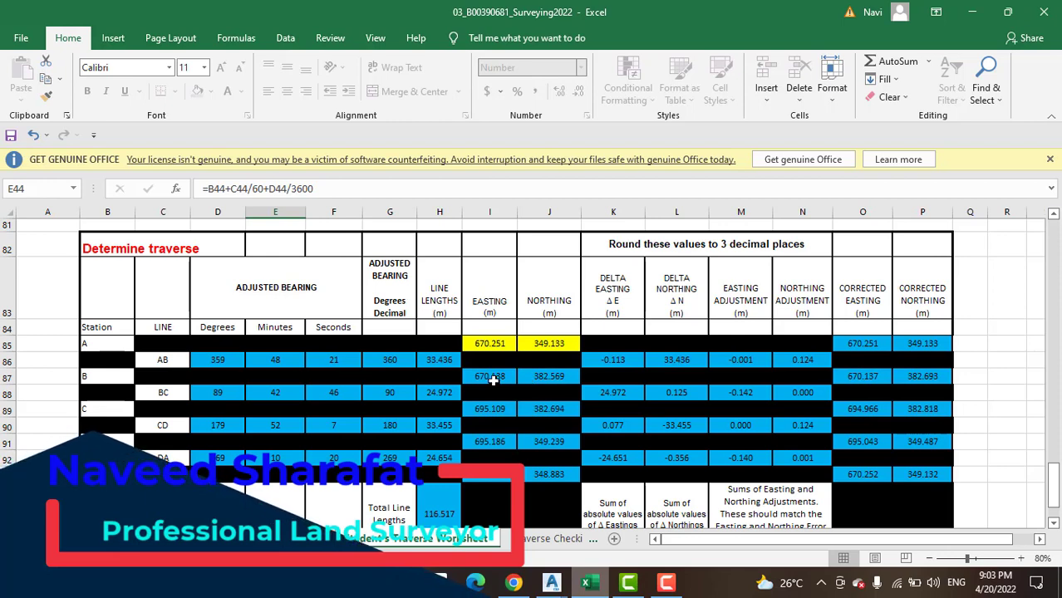
pyautogui.click(492, 380)
pyautogui.press('F2')
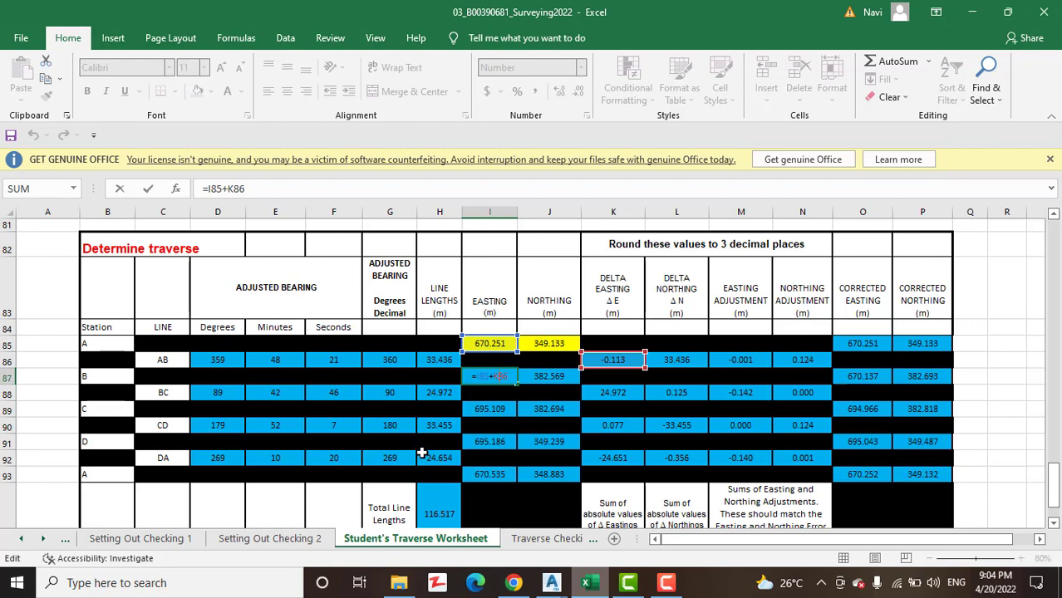
pyautogui.hotkey('ctrl', 'Return')
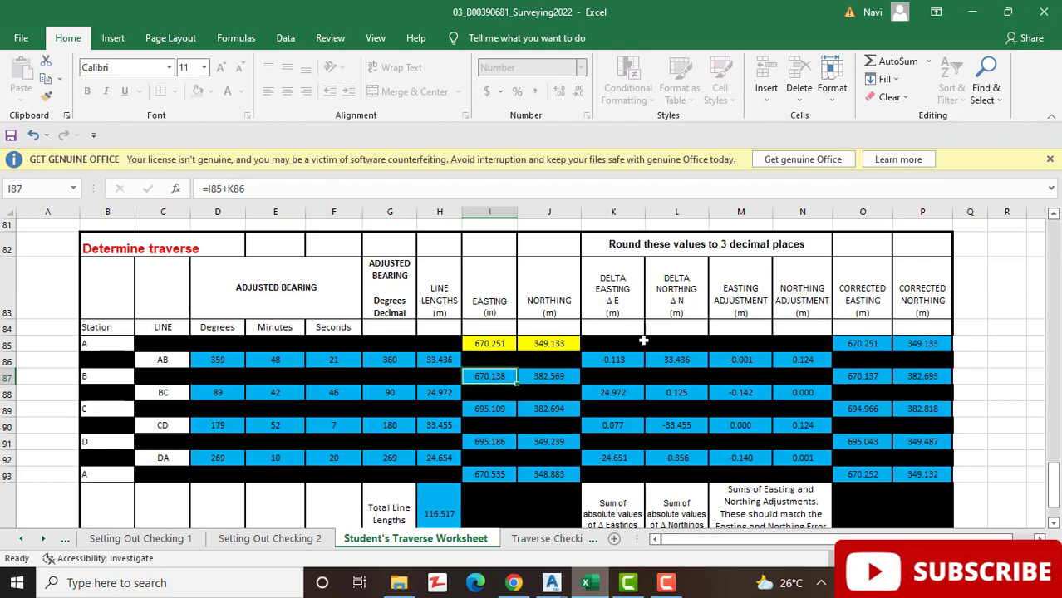
pyautogui.scroll(-2, 714, 428)
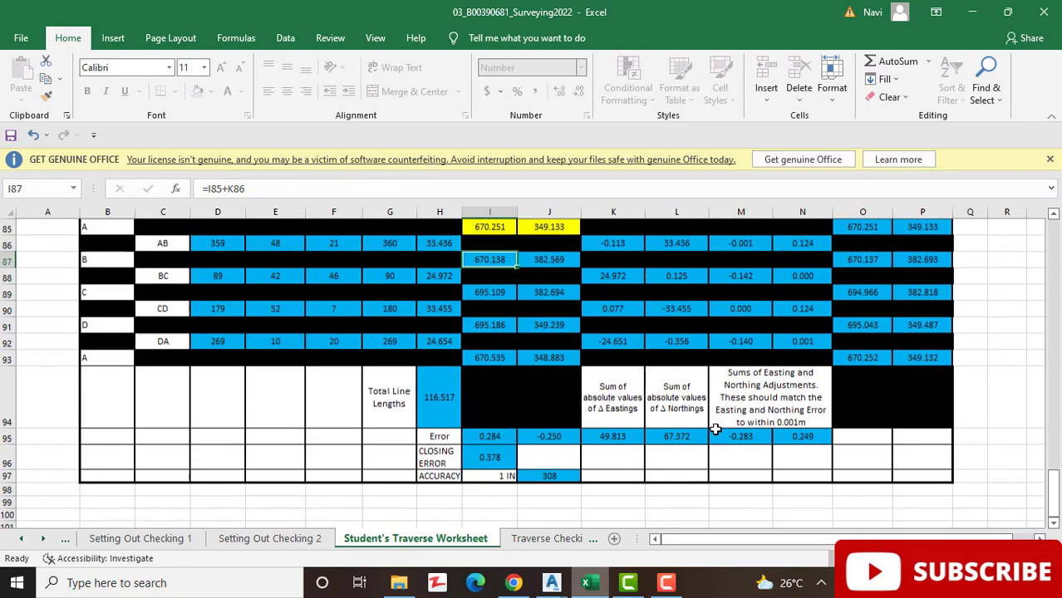
pyautogui.scroll(2, 600, 431)
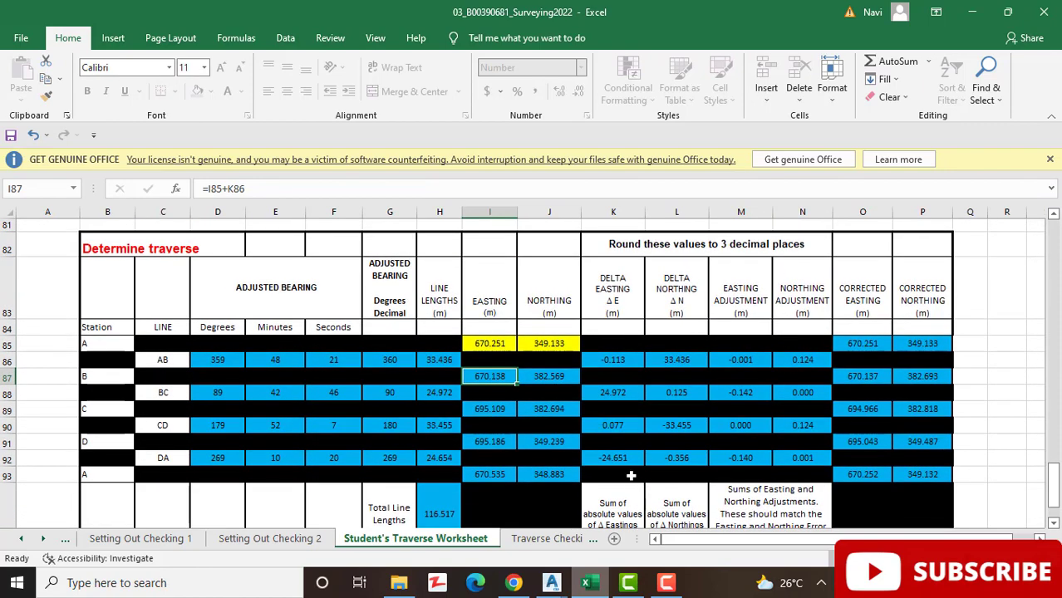
pyautogui.scroll(-2, 630, 475)
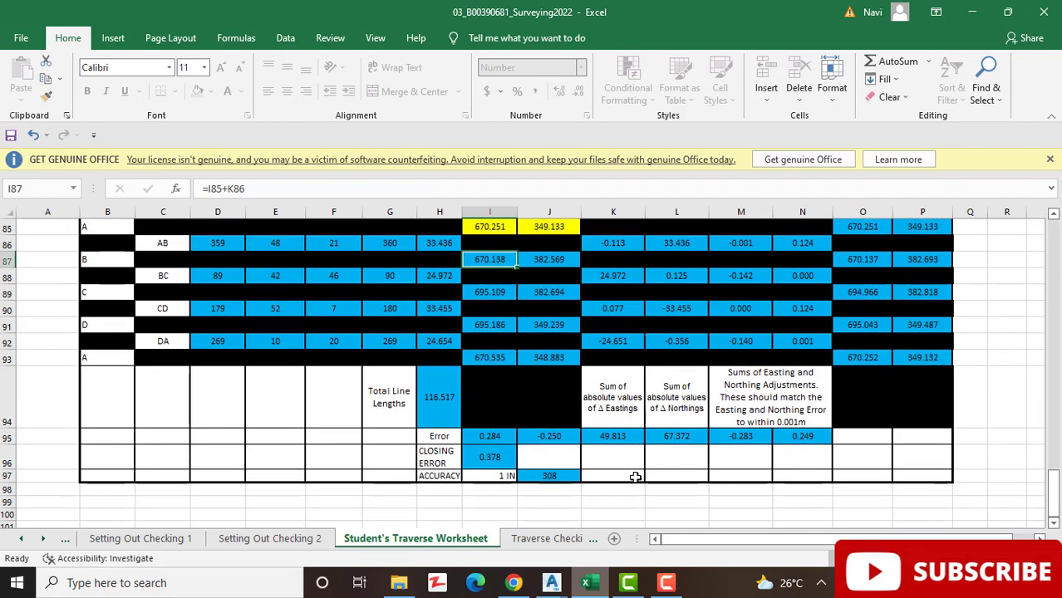
pyautogui.doubleClick(624, 435)
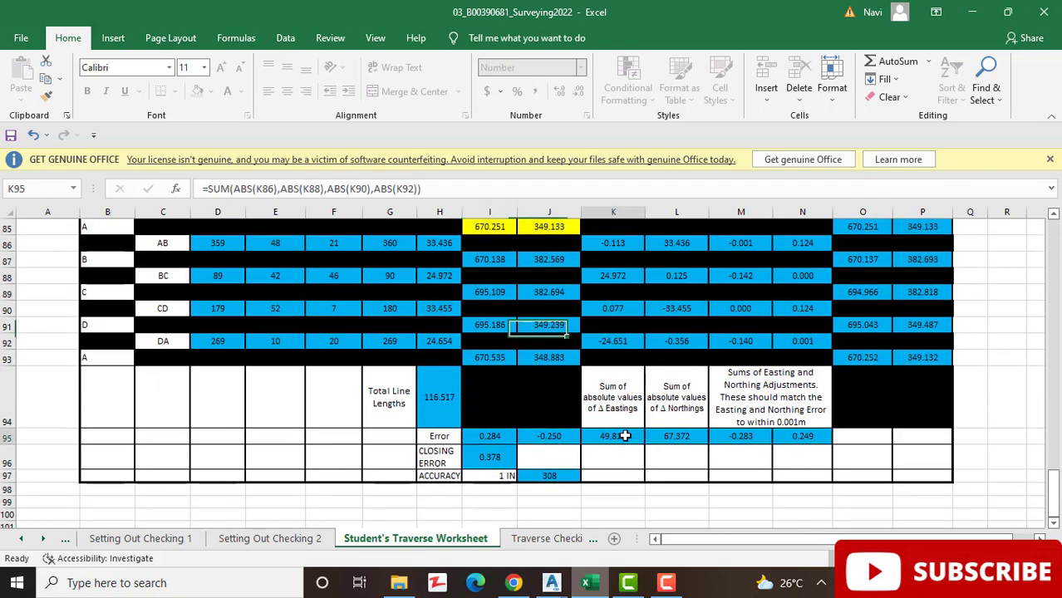
pyautogui.press('Escape')
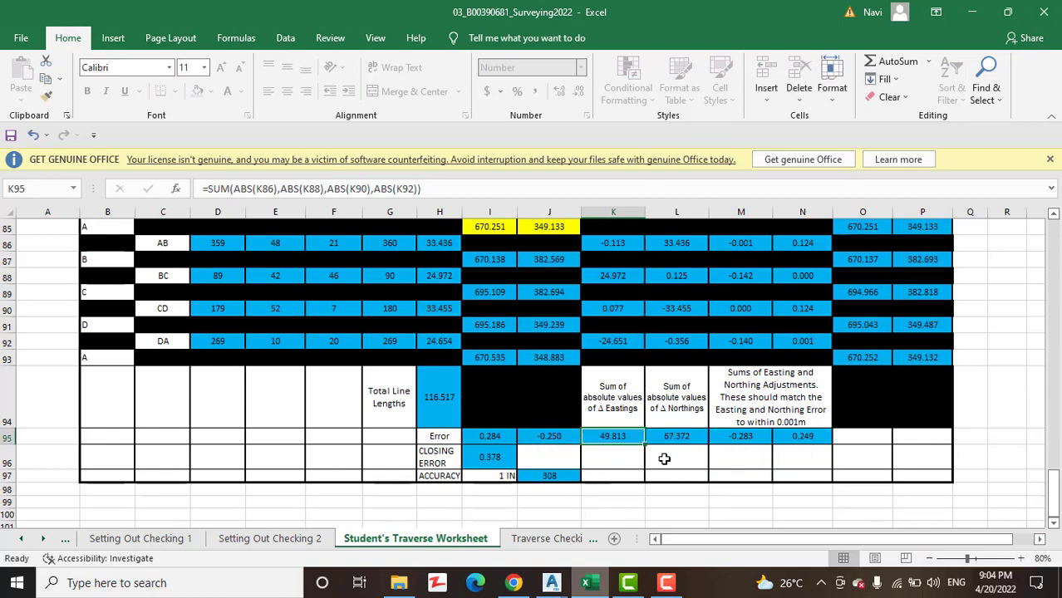
pyautogui.scroll(1, 710, 462)
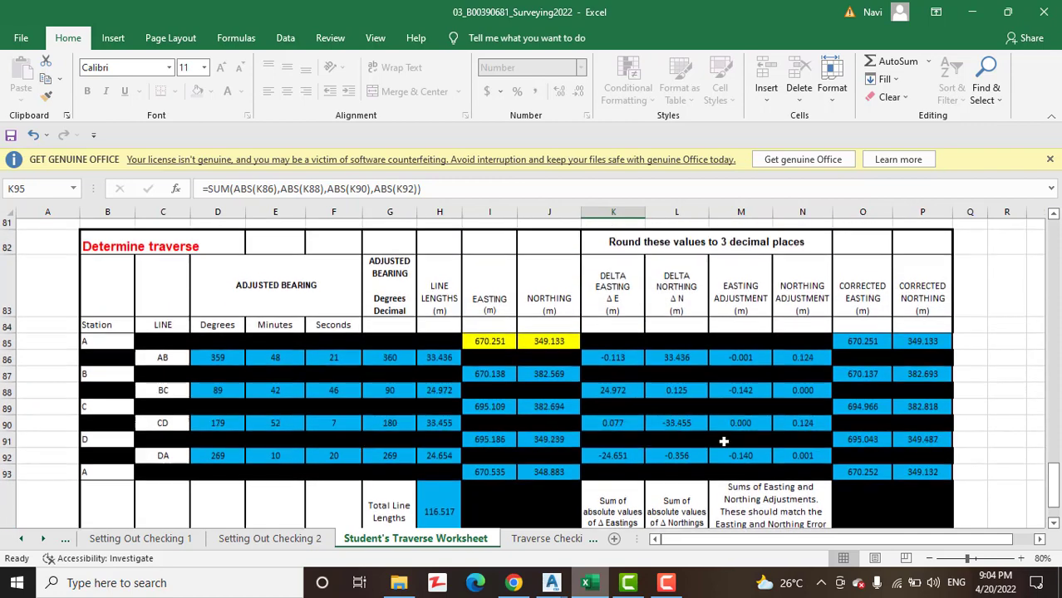
pyautogui.scroll(-1, 754, 456)
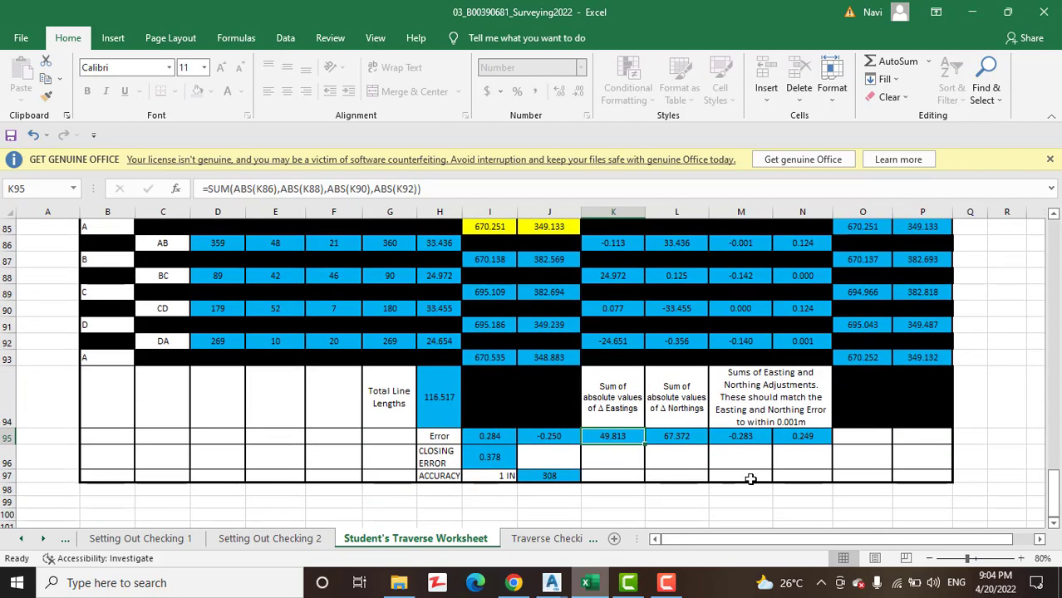
pyautogui.scroll(1, 748, 485)
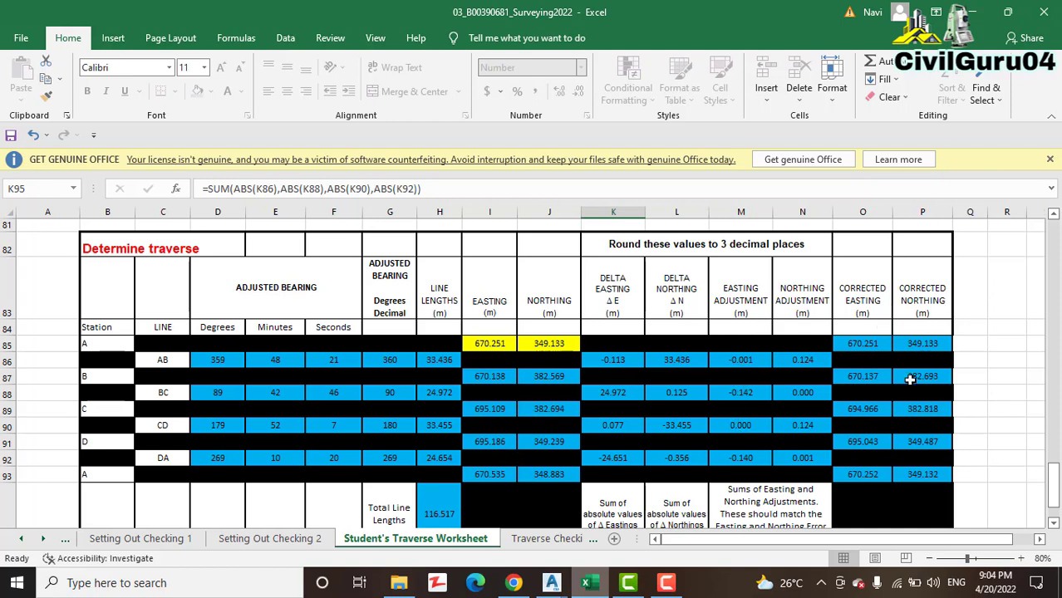
pyautogui.doubleClick(873, 376)
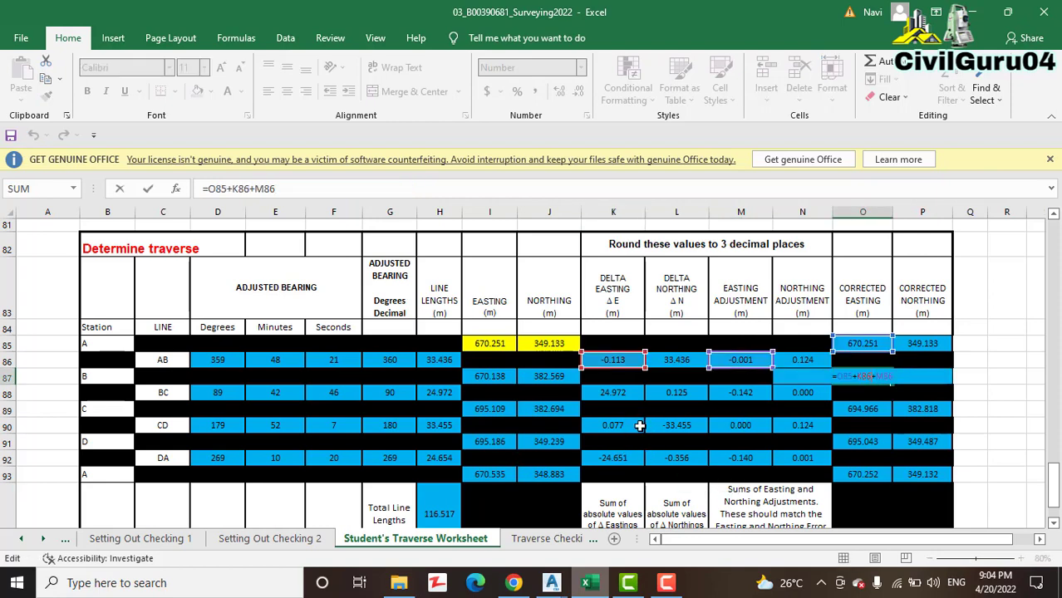
pyautogui.hotkey('ctrl', 'Return')
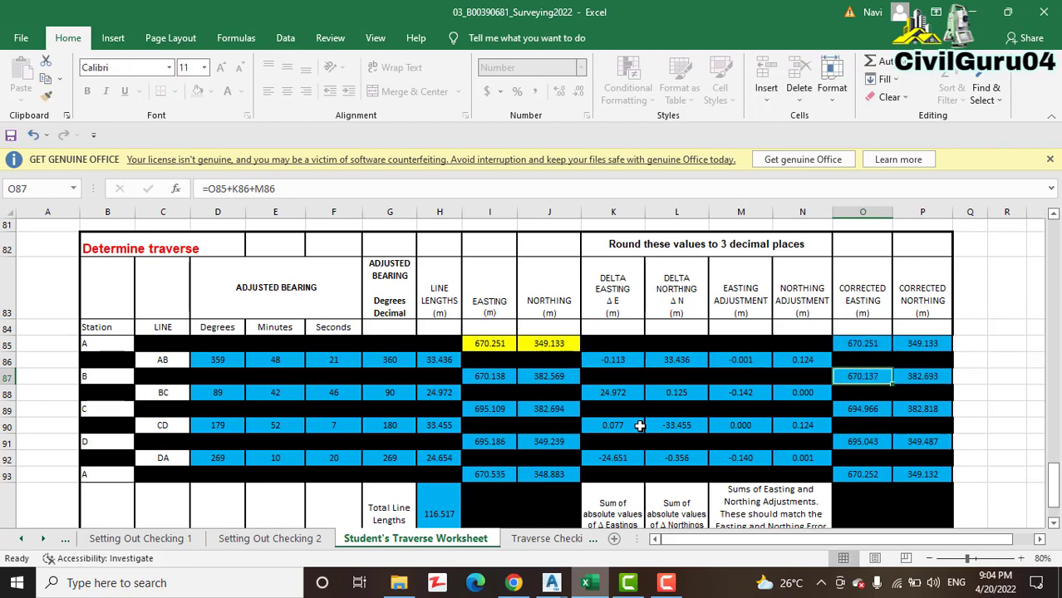
pyautogui.scroll(-2, 598, 482)
pyautogui.scroll(-3, 586, 498)
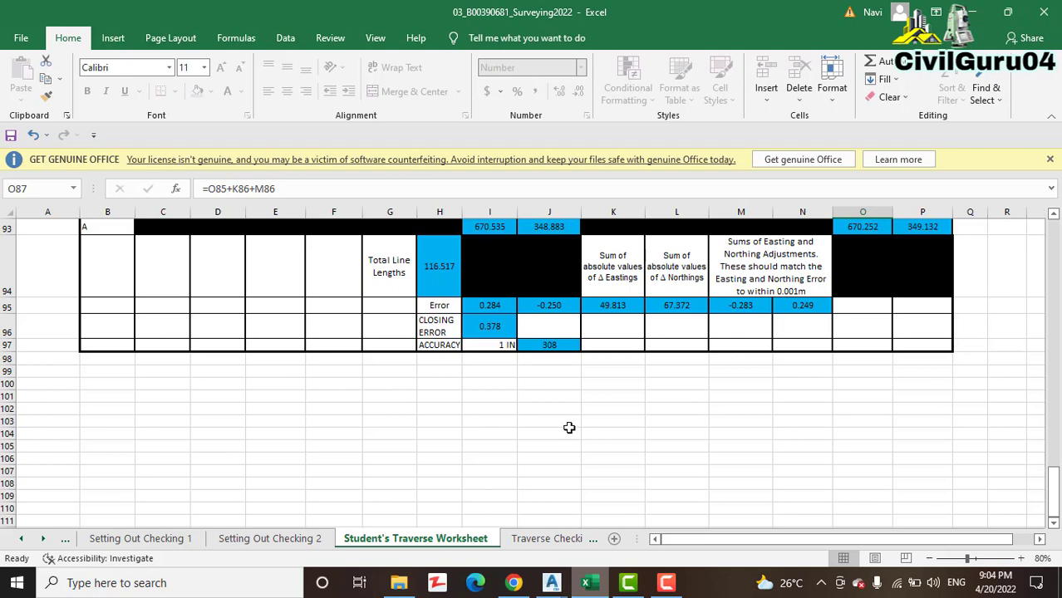
pyautogui.scroll(2, 573, 432)
pyautogui.scroll(2, 584, 442)
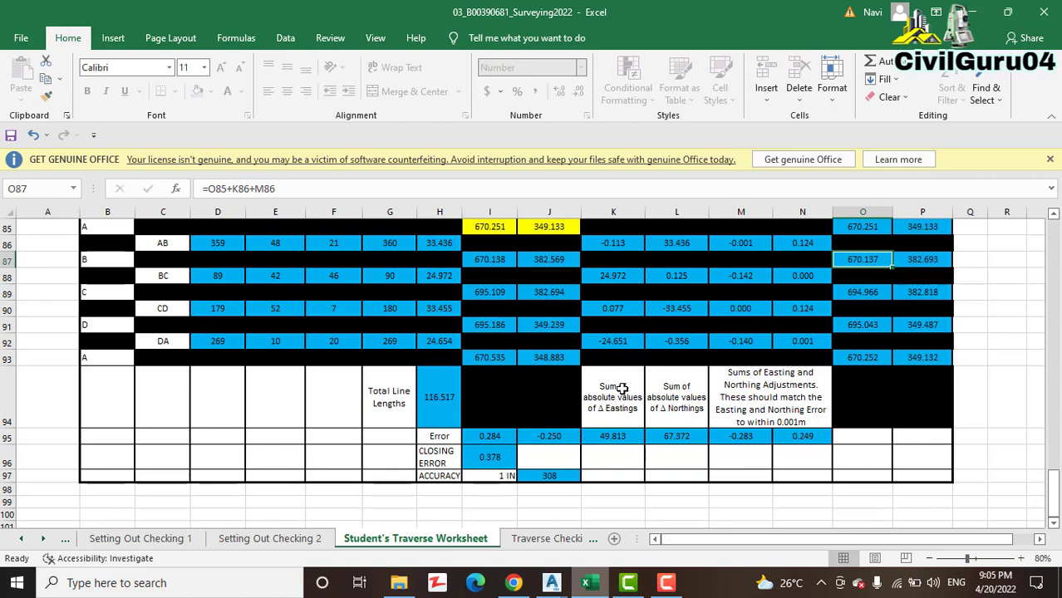
# Review the Traverse Checking 1 sheet, then show Traverse Checking 2 with 112 Okay, 0 Blank, 1 Error.
pyautogui.click(547, 539)
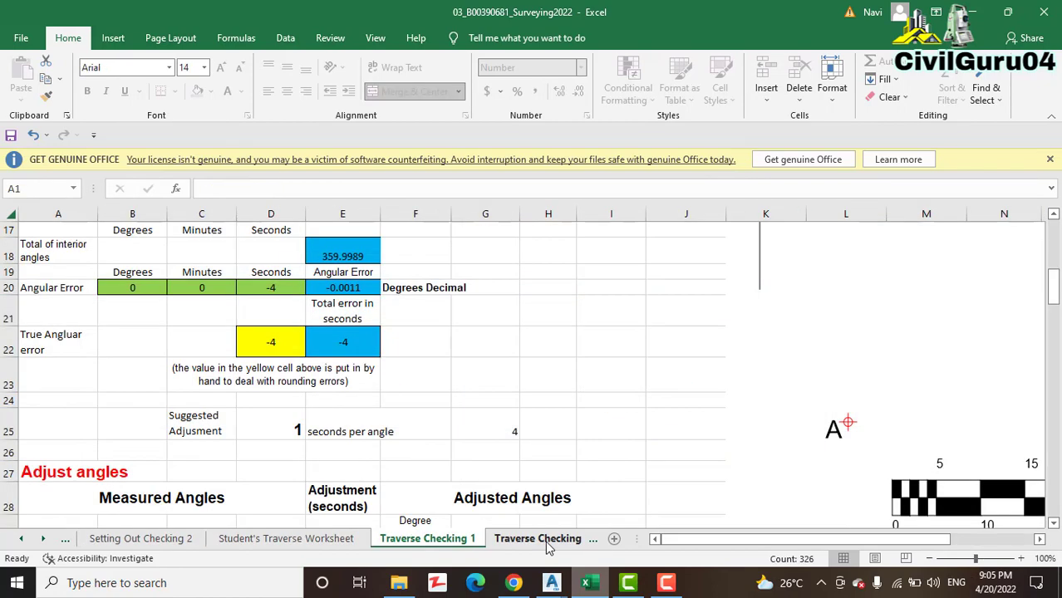
pyautogui.scroll(-1, 458, 388)
pyautogui.scroll(-10, 458, 388)
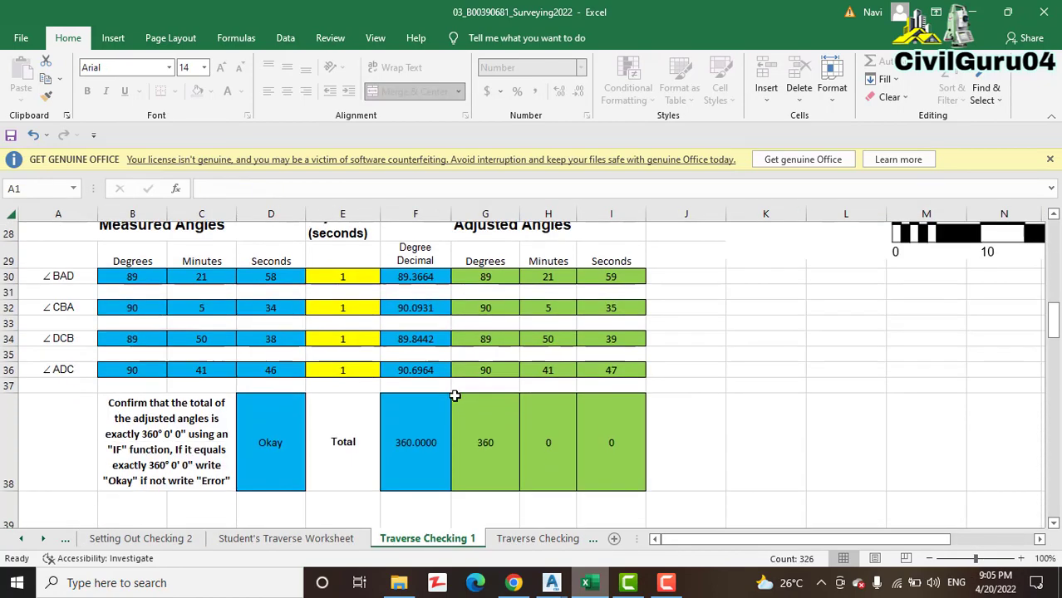
pyautogui.scroll(-1, 454, 396)
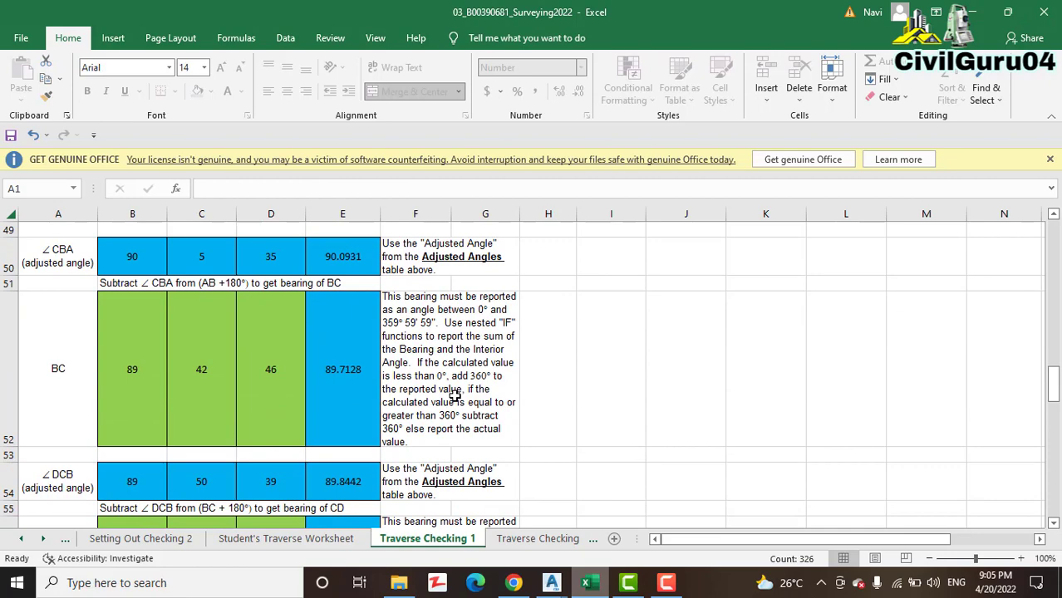
pyautogui.scroll(-2, 454, 396)
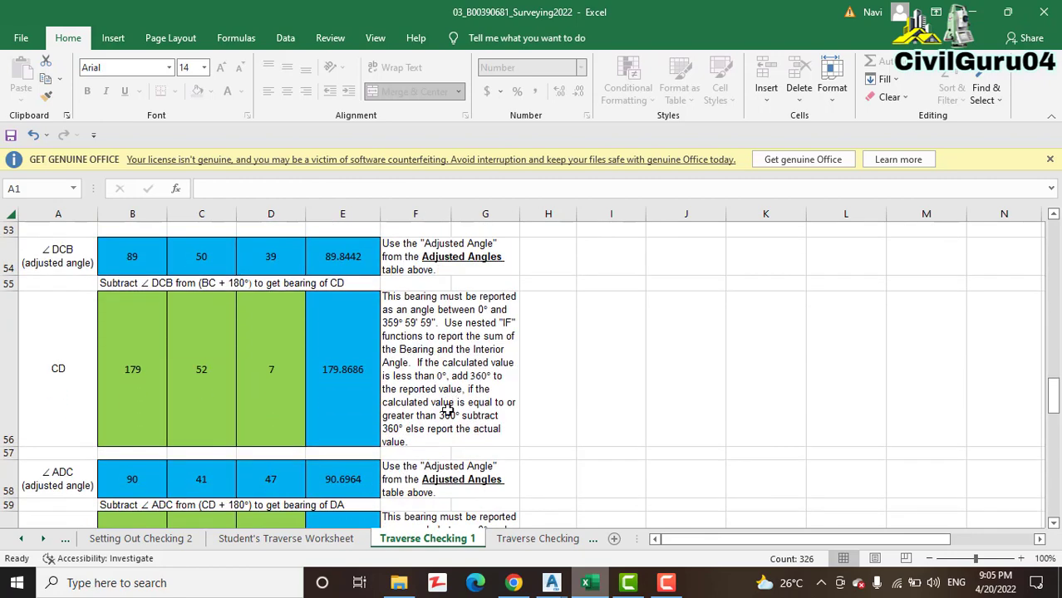
pyautogui.click(552, 536)
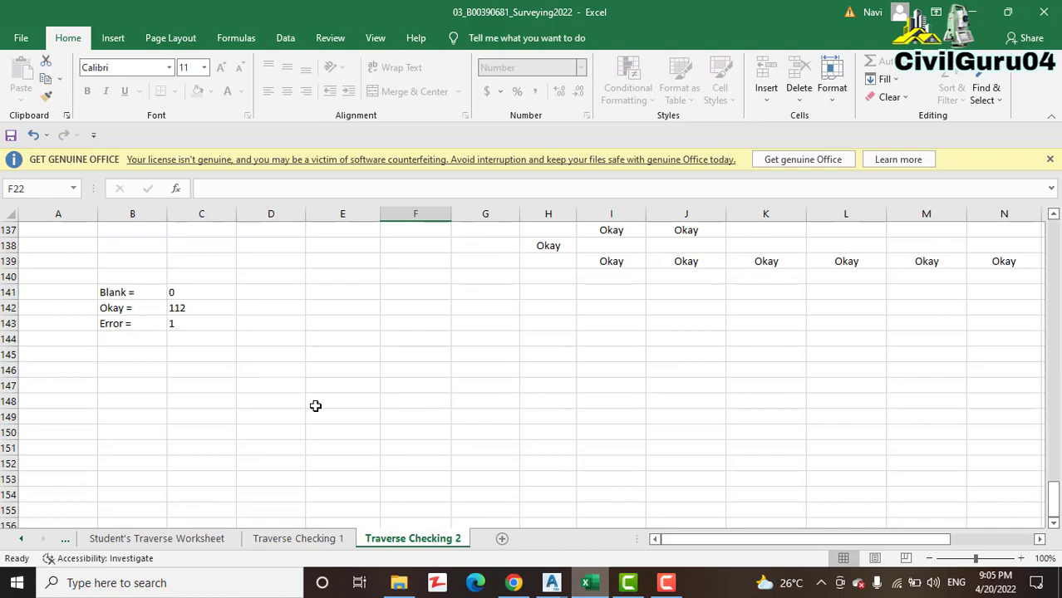
pyautogui.scroll(7, 315, 412)
pyautogui.scroll(20, 315, 412)
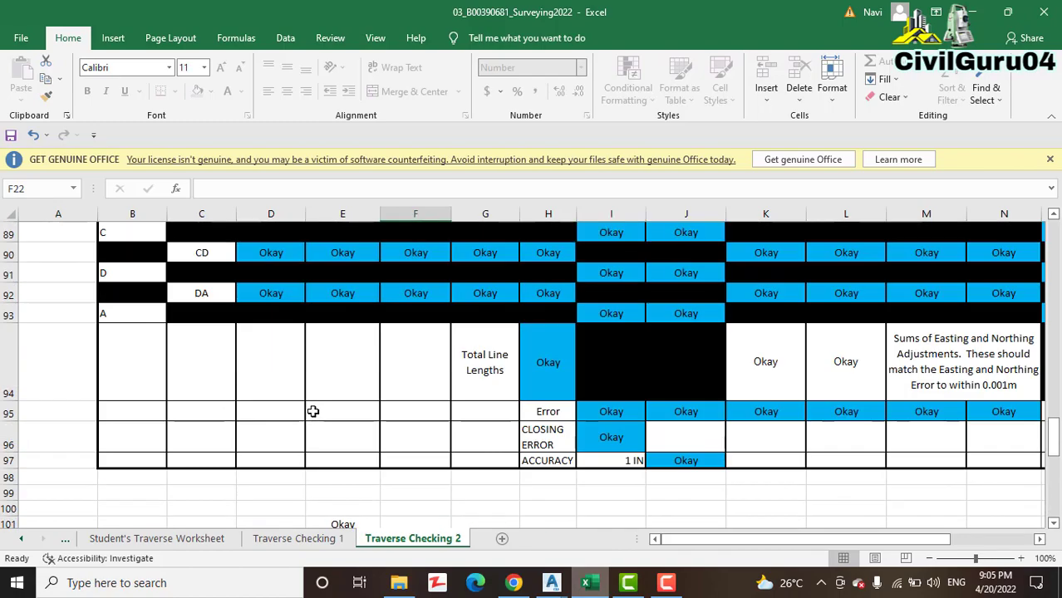
pyautogui.scroll(6, 401, 390)
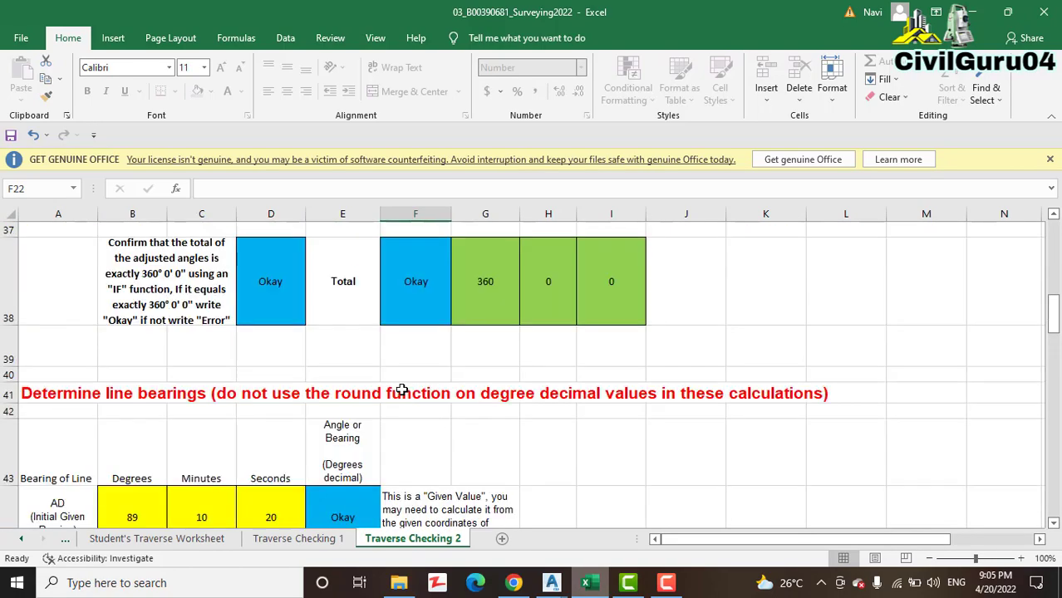
pyautogui.scroll(-11, 406, 386)
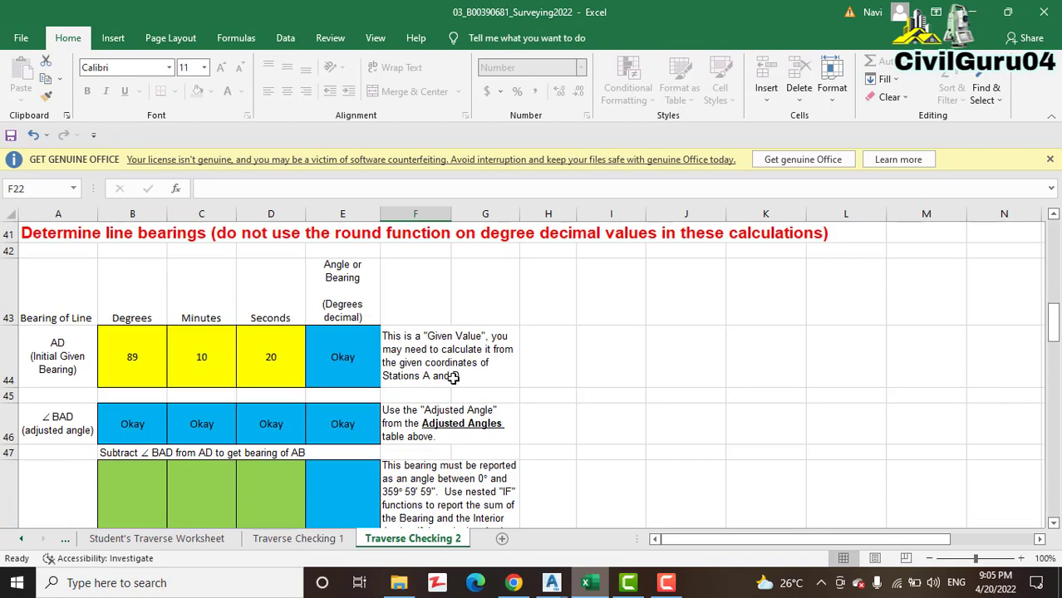
pyautogui.scroll(3, 415, 414)
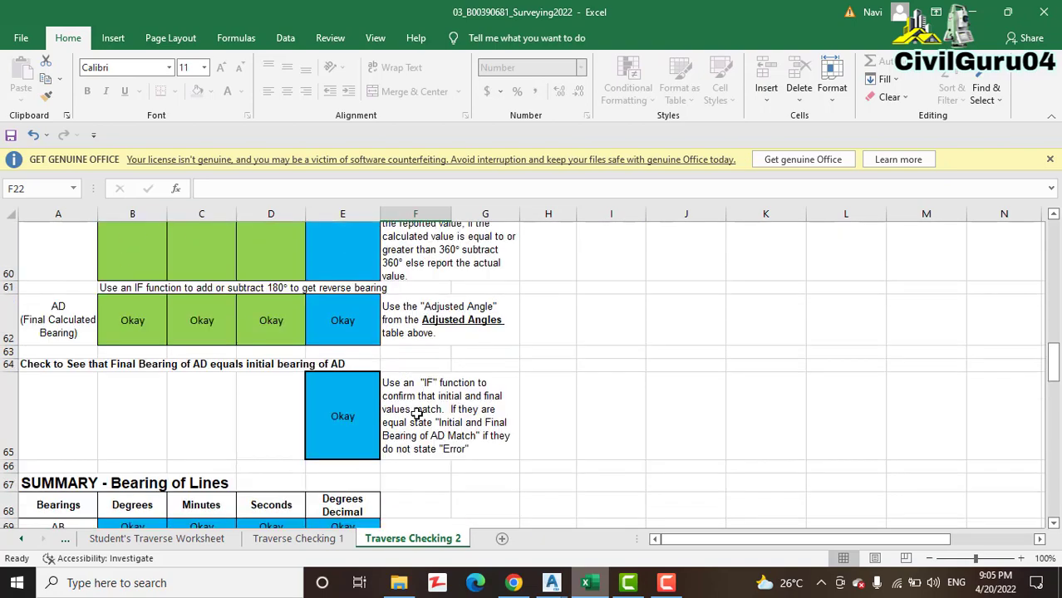
pyautogui.scroll(-4, 477, 422)
pyautogui.scroll(-2, 566, 398)
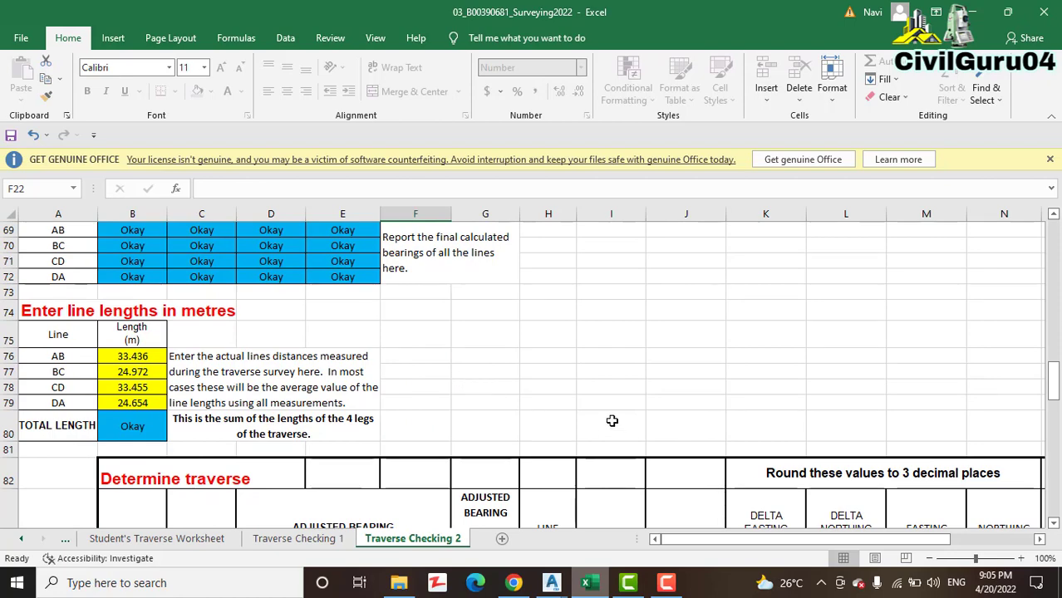
pyautogui.scroll(-3, 611, 421)
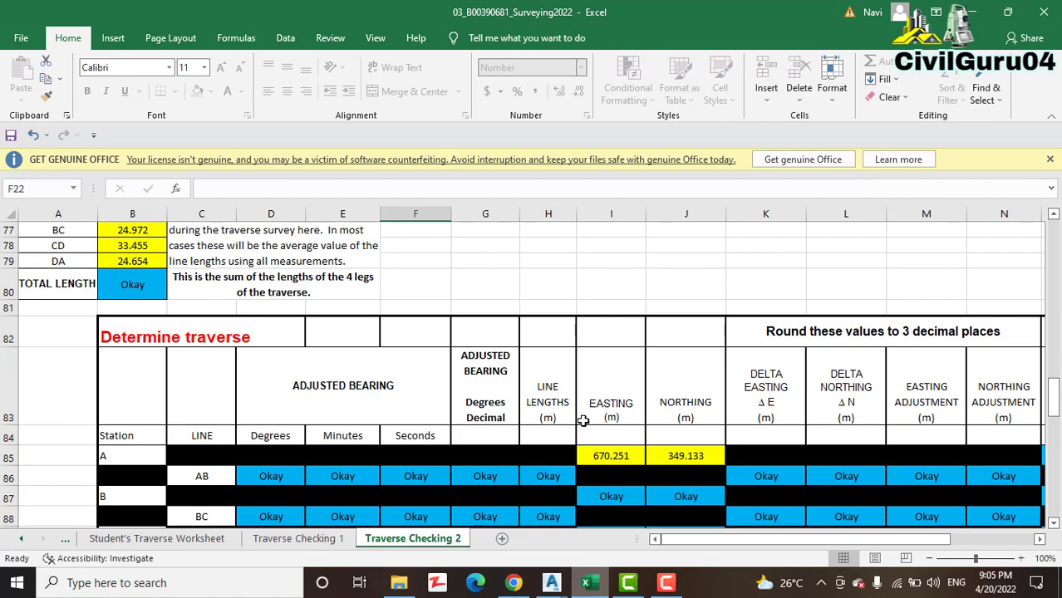
pyautogui.scroll(-4, 583, 420)
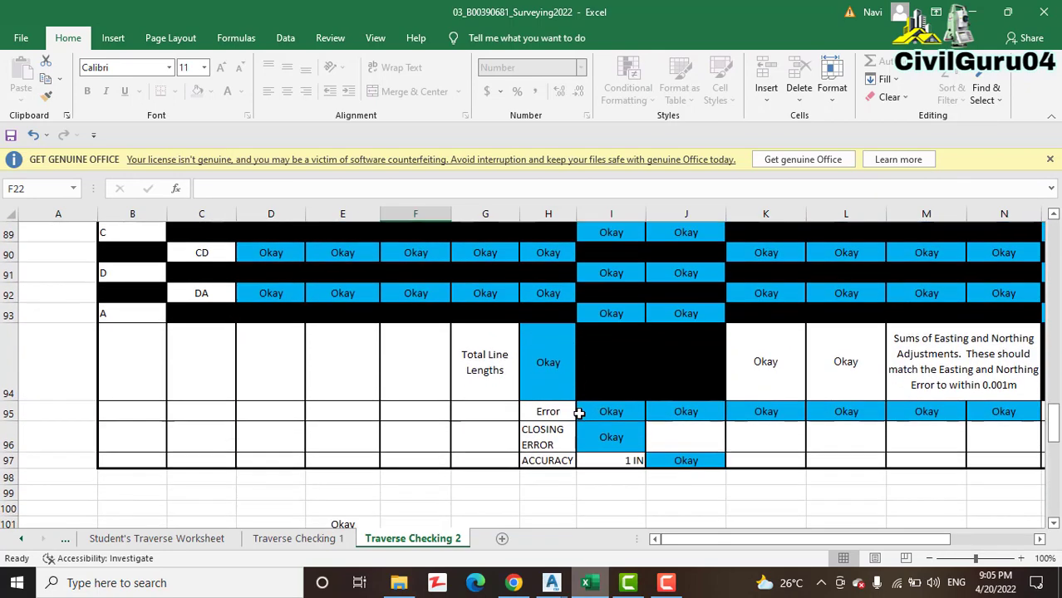
pyautogui.scroll(-4, 574, 432)
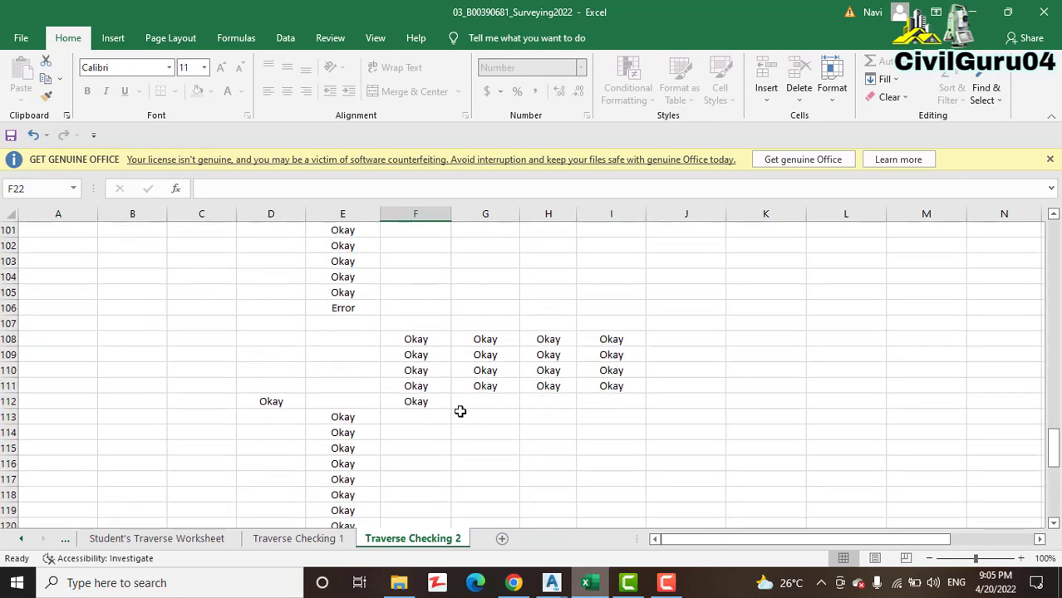
pyautogui.click(337, 309)
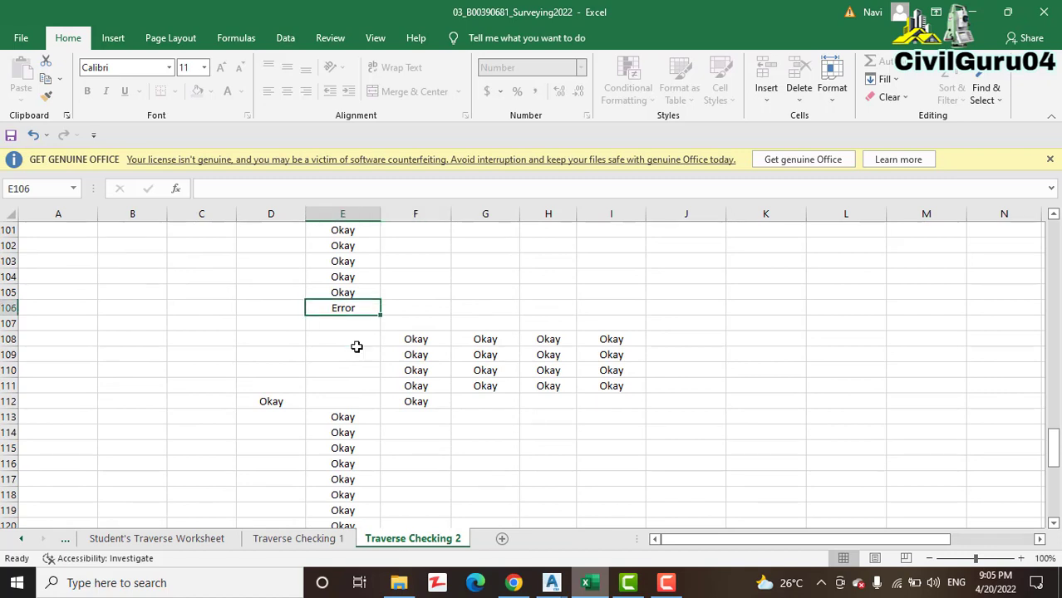
pyautogui.scroll(-2, 414, 417)
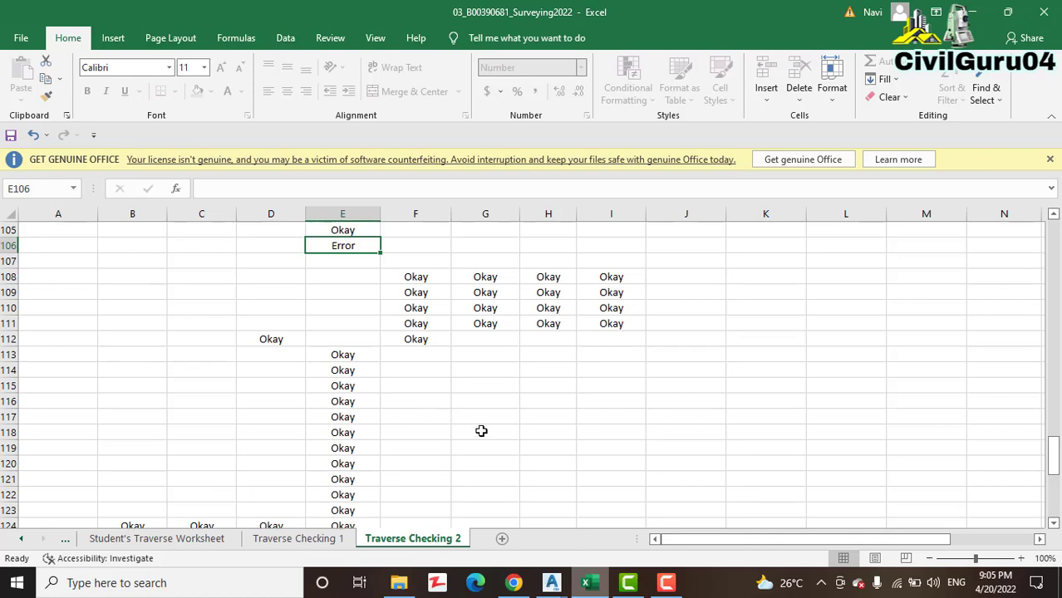
pyautogui.scroll(-4, 481, 429)
pyautogui.scroll(-5, 486, 386)
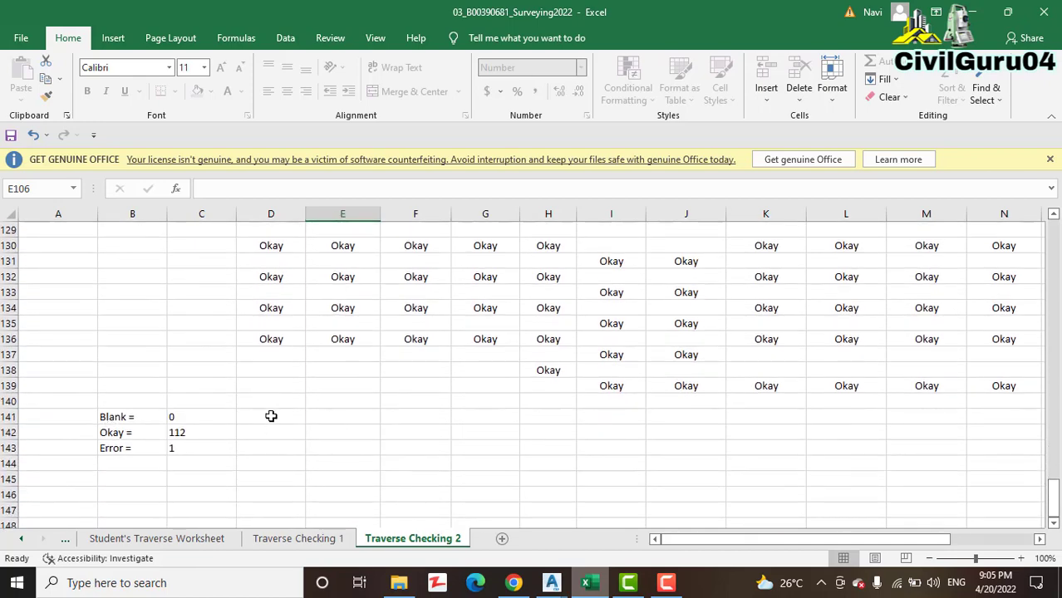
pyautogui.scroll(-2, 271, 415)
pyautogui.moveTo(89, 351); pyautogui.dragTo(274, 403)
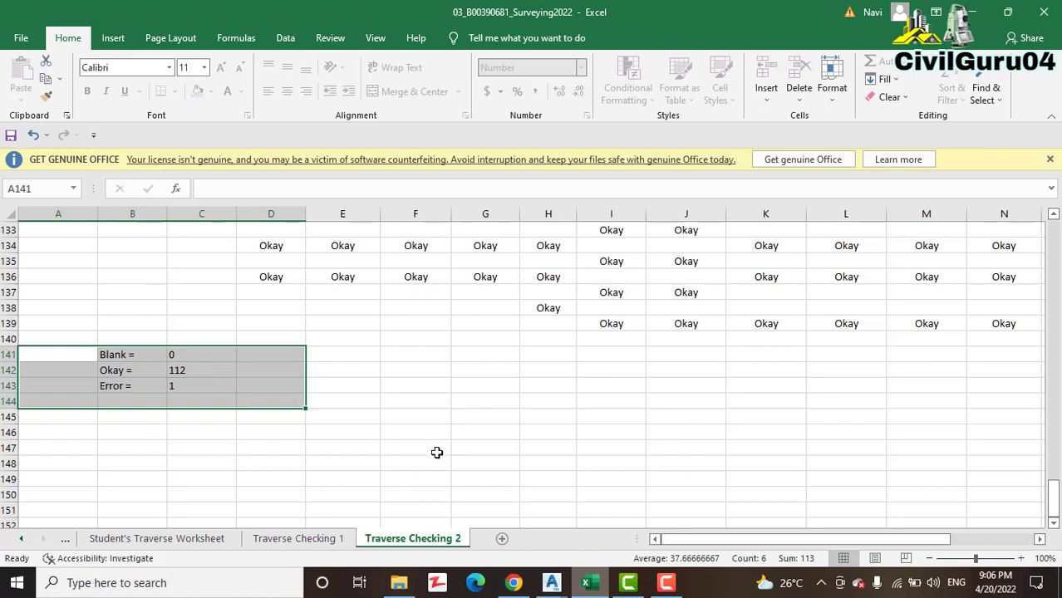
pyautogui.click(425, 428)
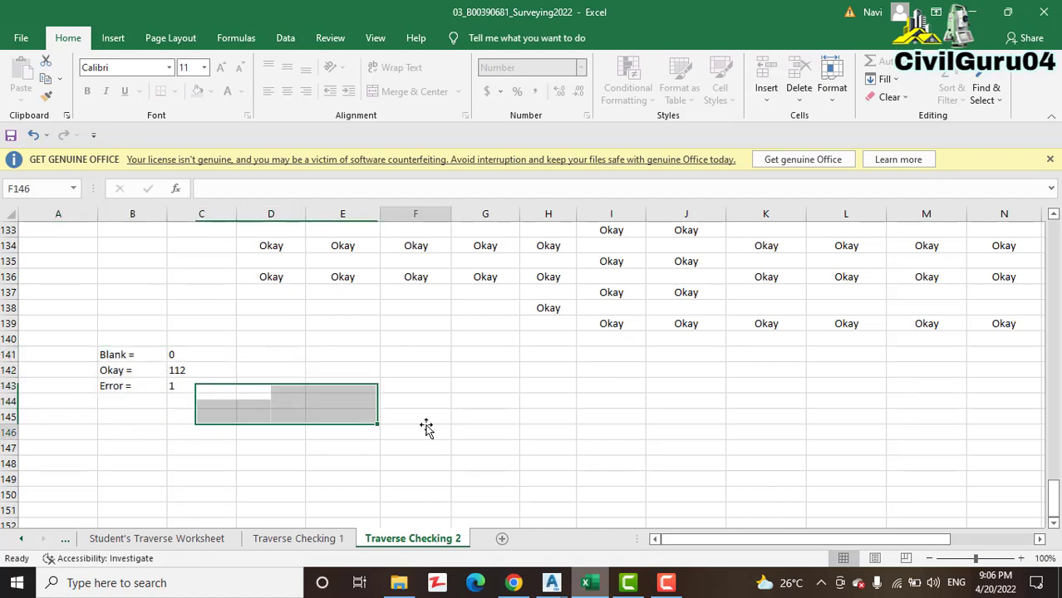
pyautogui.scroll(4, 586, 405)
pyautogui.scroll(11, 596, 407)
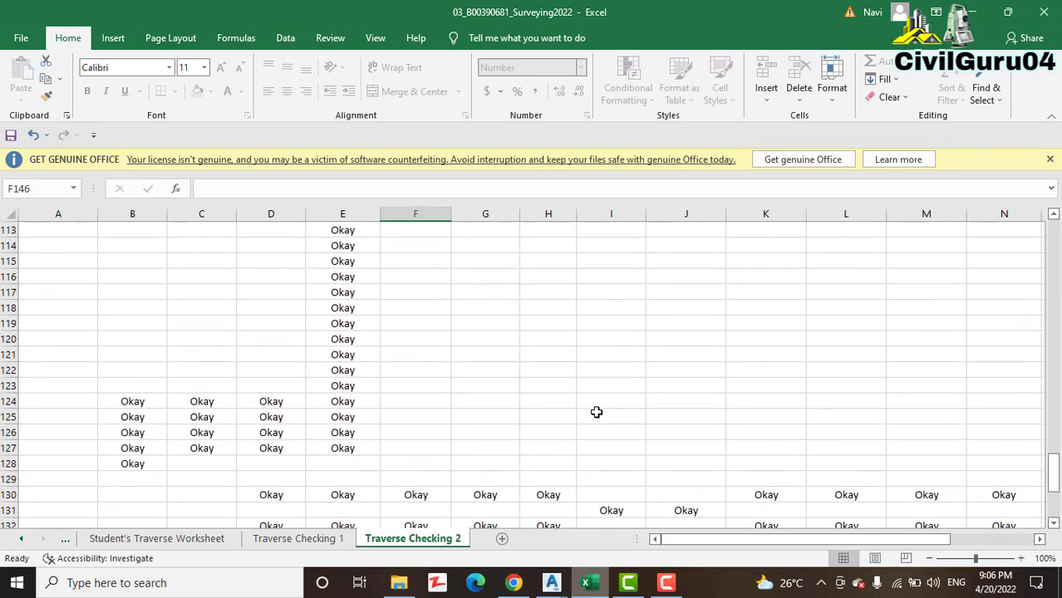